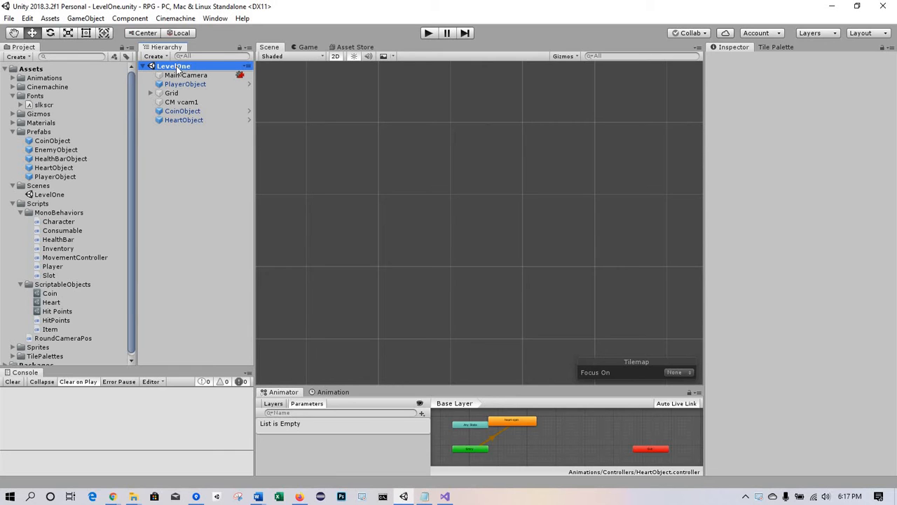
# Step: Add a UI Canvas to the LevelOne scene and name it InventroyObject
pyautogui.rightClick(178, 69)
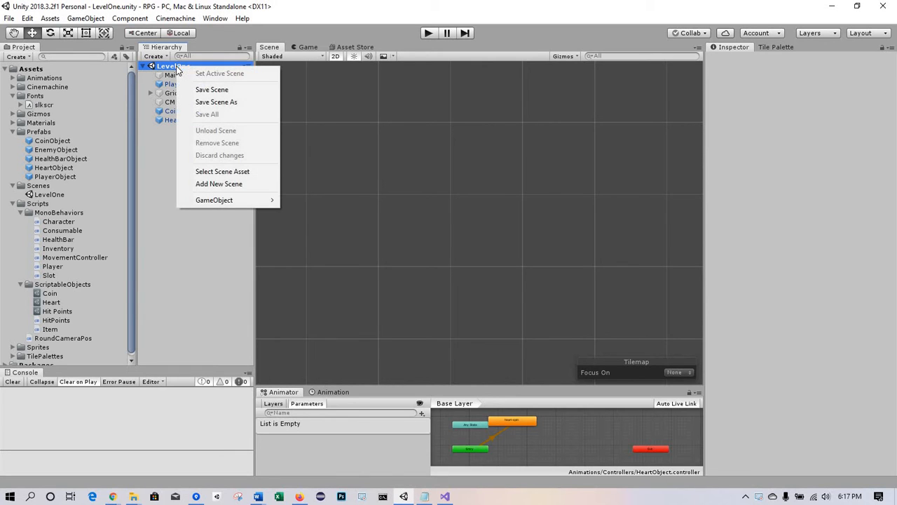
pyautogui.moveTo(232, 200)
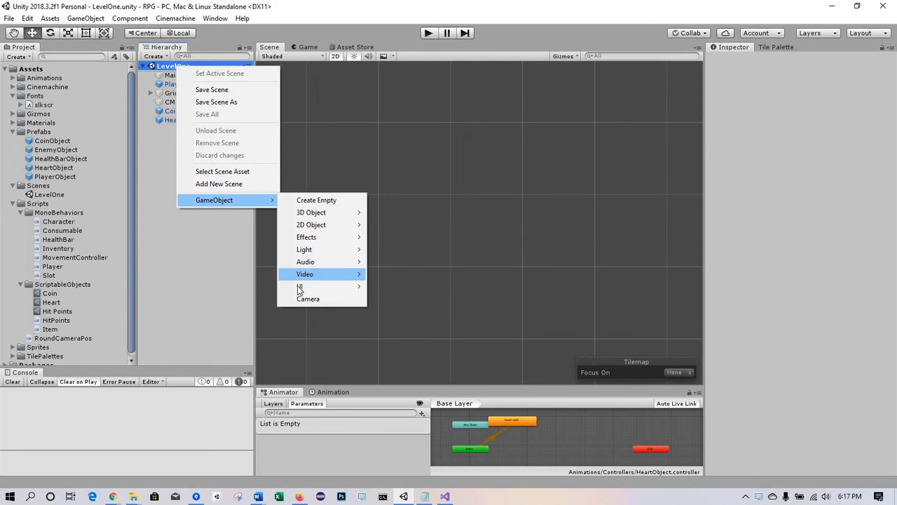
pyautogui.moveTo(298, 285)
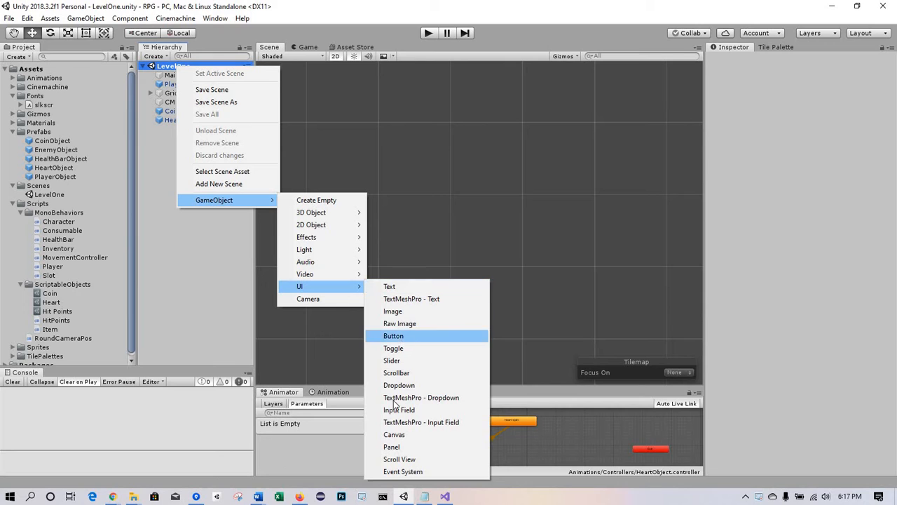
pyautogui.click(395, 435)
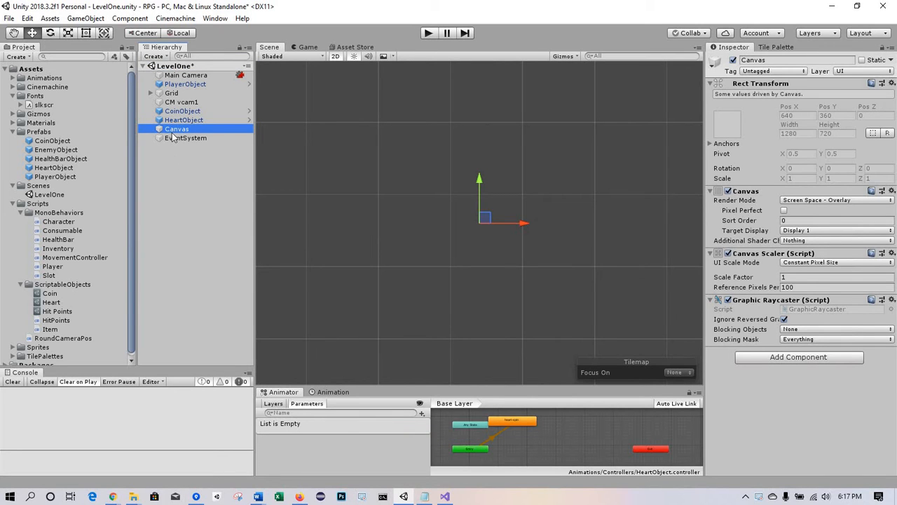
pyautogui.click(756, 61)
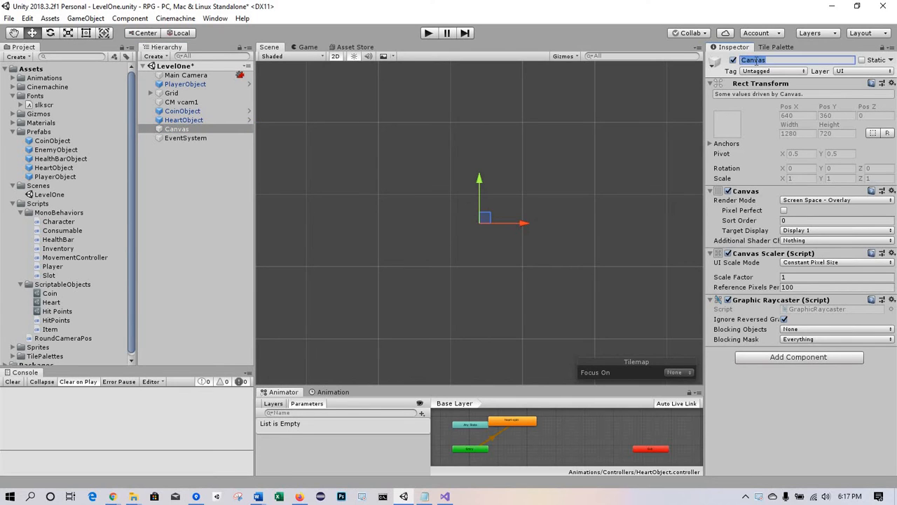
pyautogui.write('InventroyObject')
pyautogui.press('Return')
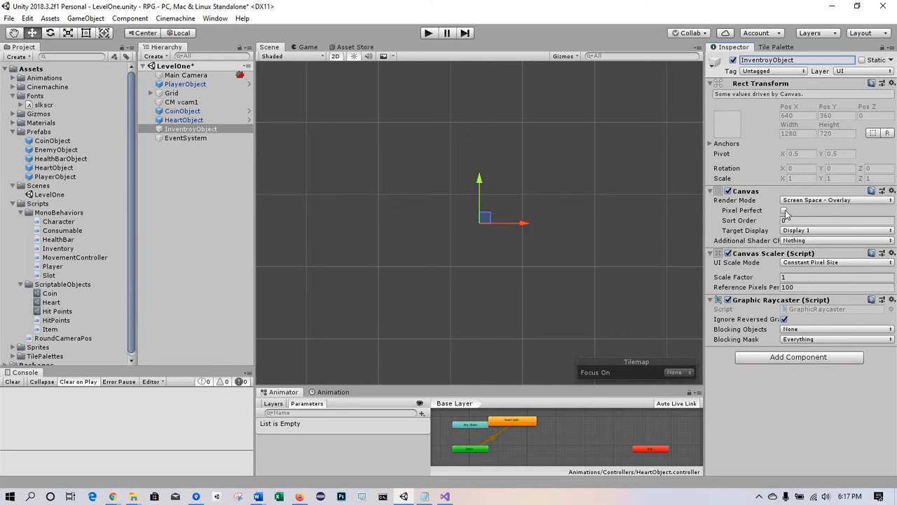
# Step: Enable Pixel Perfect on the InventroyObject canvas and set its UI Scale Mode to Scale With Screen Size
pyautogui.click(784, 210)
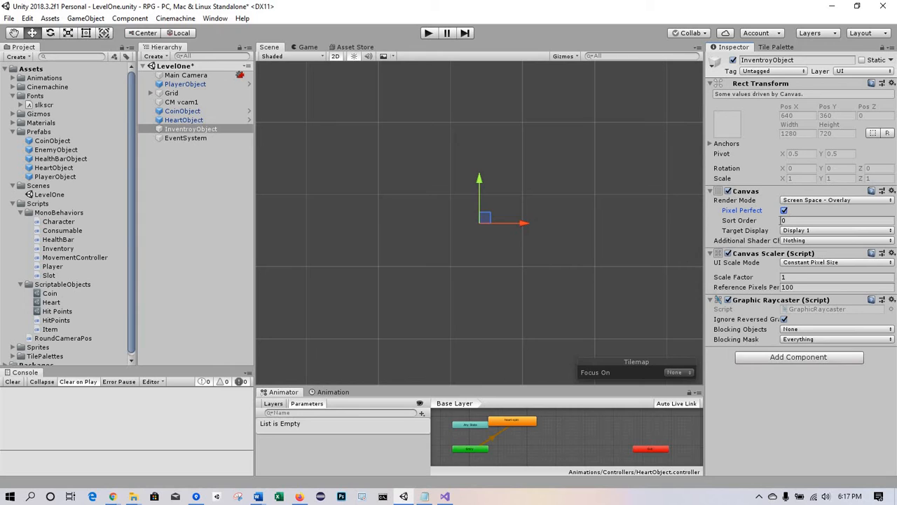
pyautogui.click(801, 261)
pyautogui.click(827, 287)
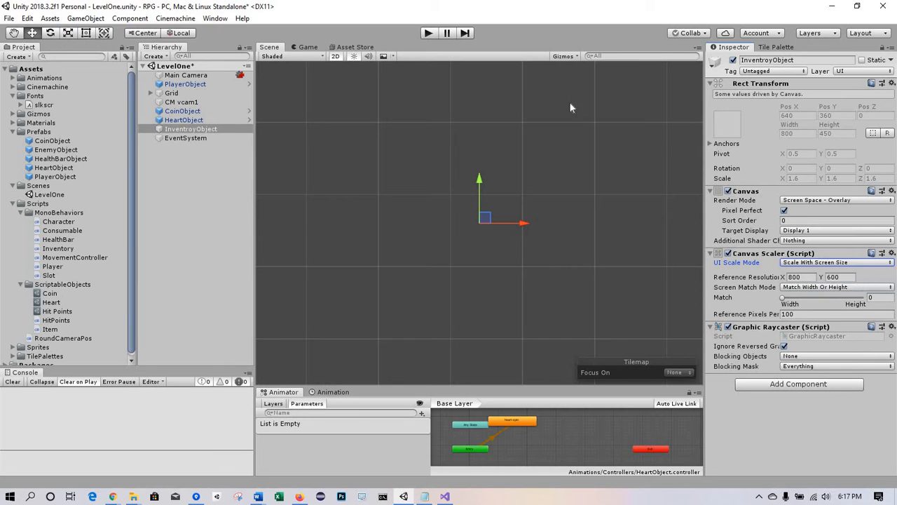
# Step: Delete the EventSystem object from the LevelOne scene
pyautogui.click(183, 138)
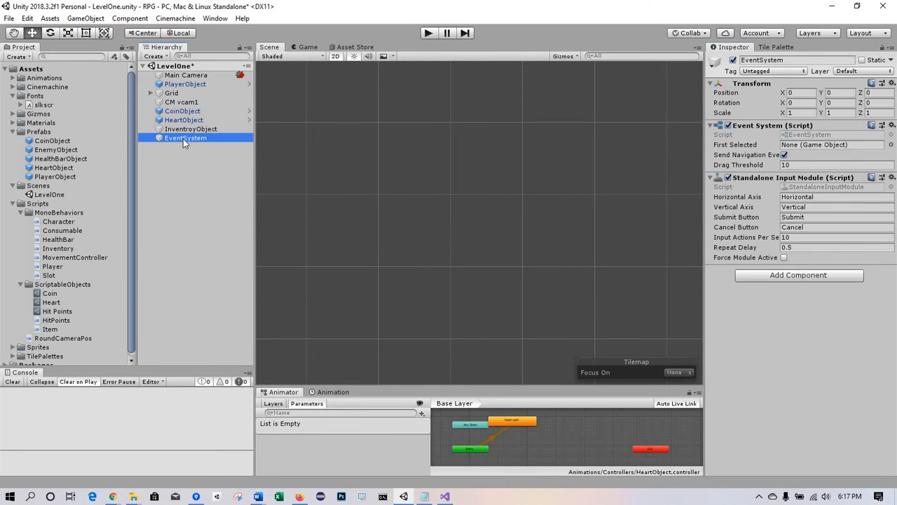
pyautogui.press('Delete')
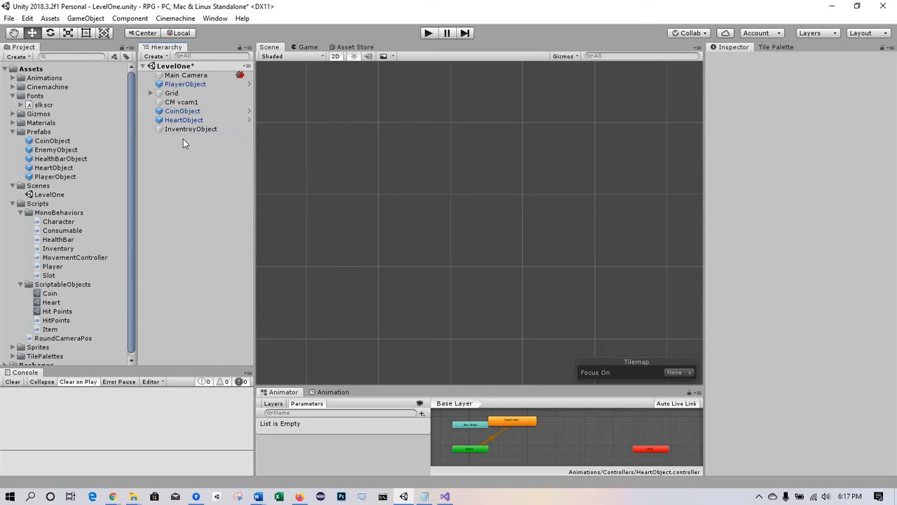
# Step: Create an empty child object under InventroyObject and name it InventroyBackground
pyautogui.click(181, 128)
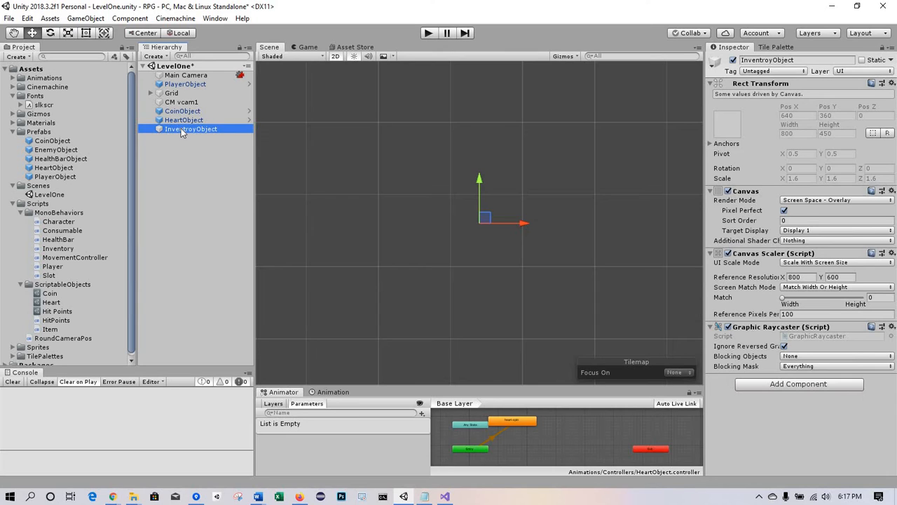
pyautogui.rightClick(181, 128)
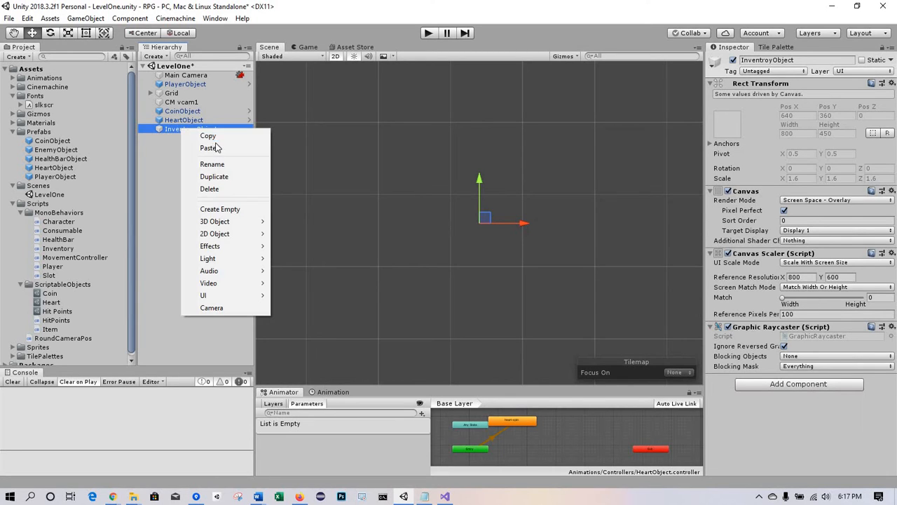
pyautogui.click(223, 210)
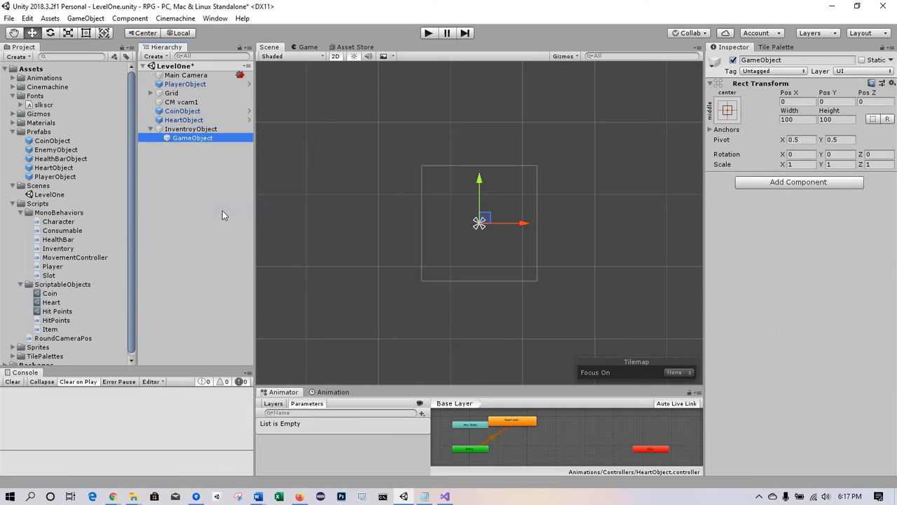
pyautogui.click(766, 60)
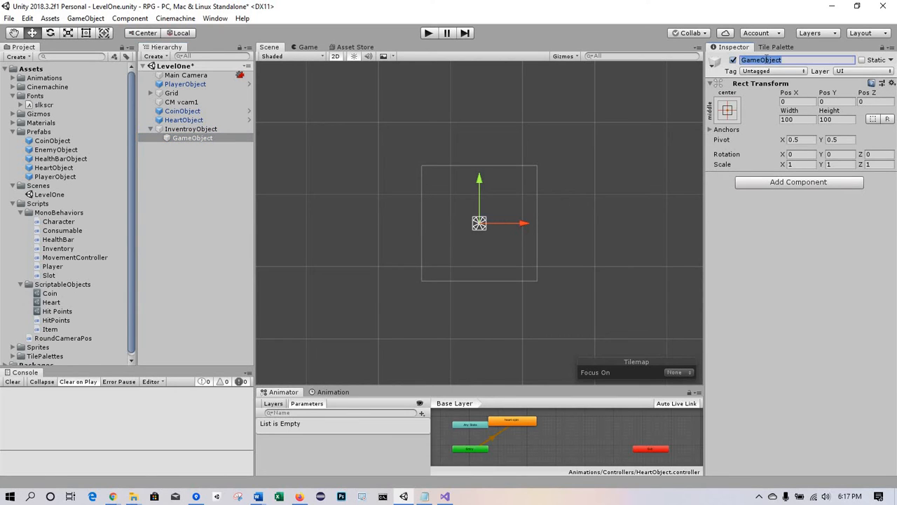
pyautogui.write('Inve')
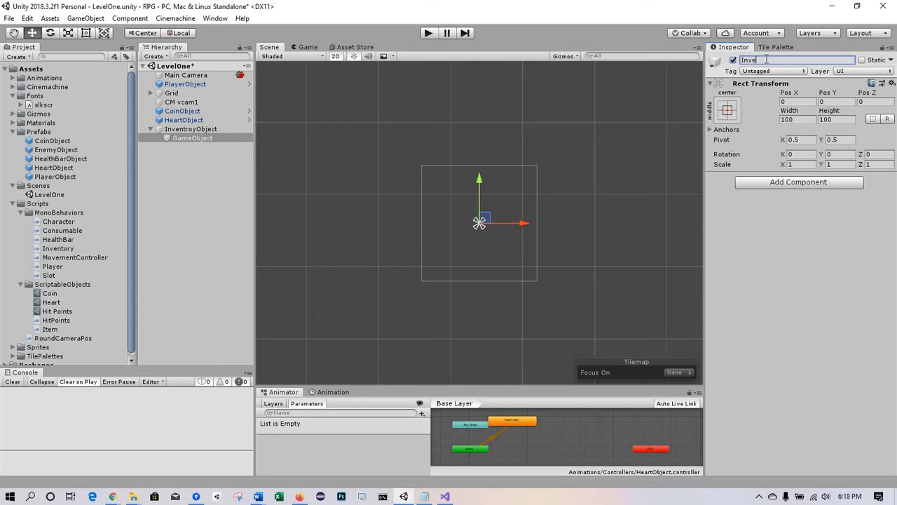
pyautogui.write('ntroyBackground')
pyautogui.press('Return')
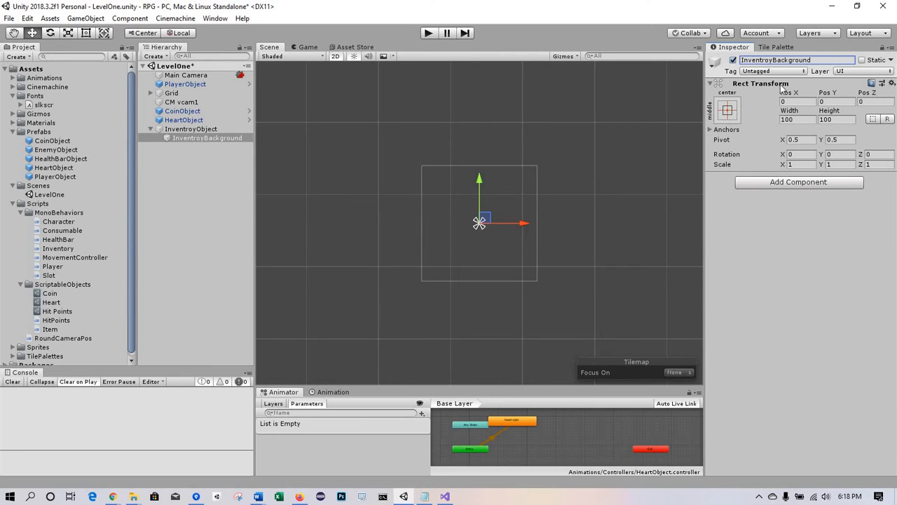
# Step: Correct the spelling of the new child object's name to InventoryBackground
pyautogui.click(773, 60)
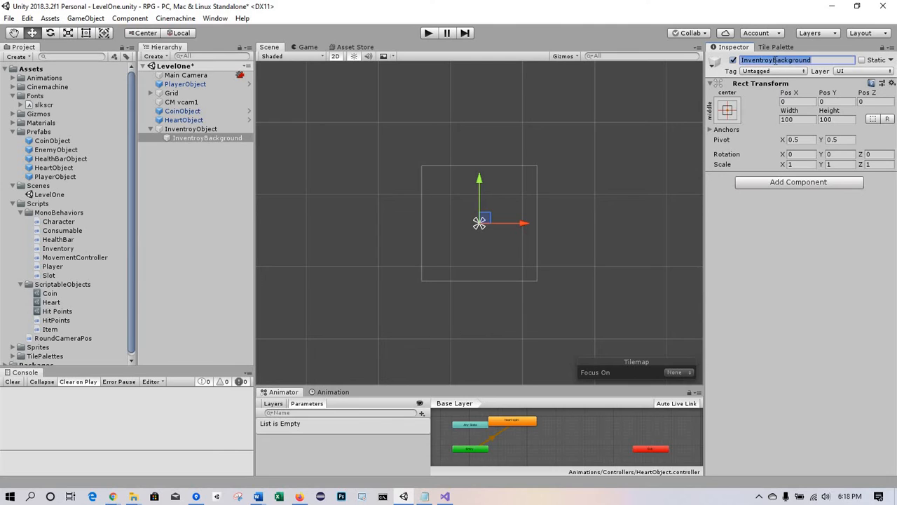
pyautogui.write('Inve')
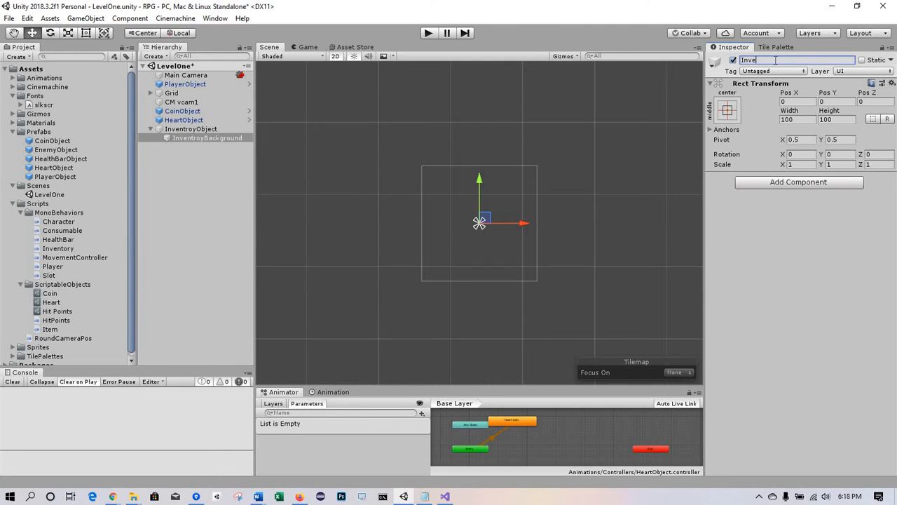
pyautogui.write('ntoryBackground')
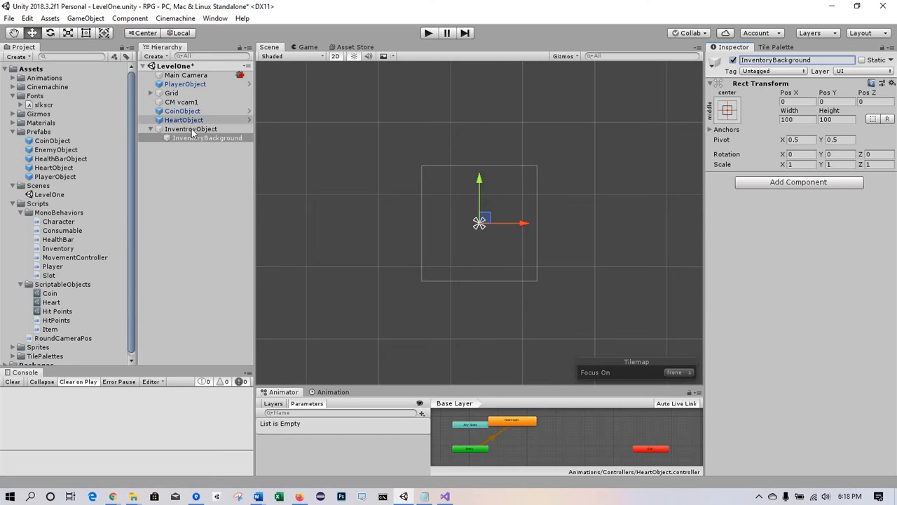
# Step: Add a Horizontal Layout Group component to InventoryBackground
pyautogui.click(786, 182)
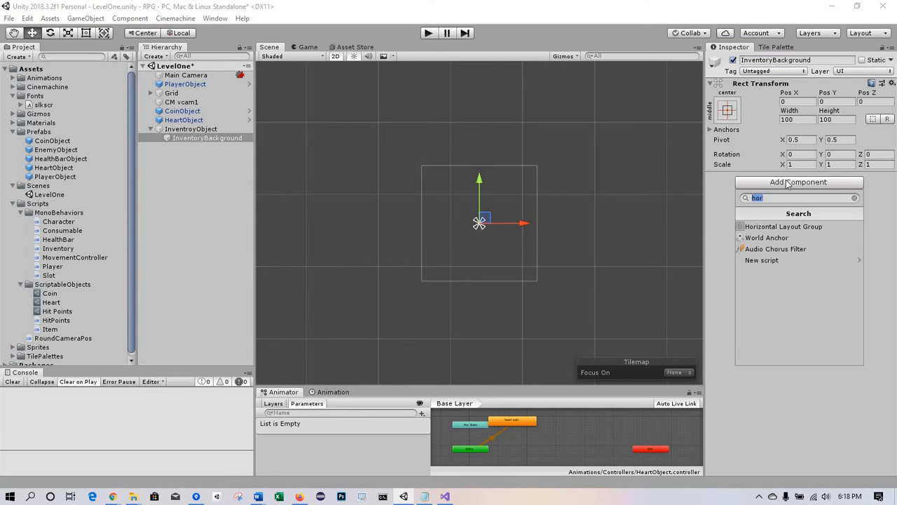
pyautogui.write('hor')
pyautogui.click(775, 228)
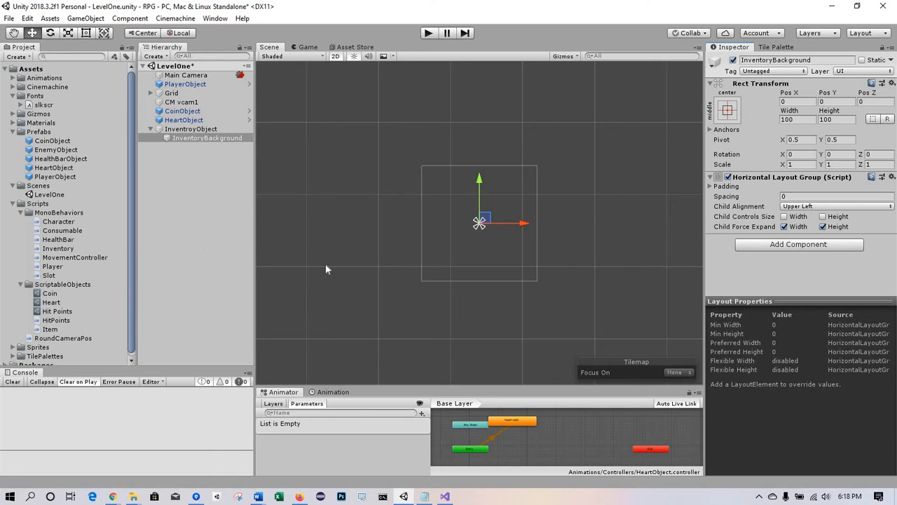
# Step: Create a second empty child object under InventroyObject and name it Slot
pyautogui.click(184, 130)
pyautogui.rightClick(184, 131)
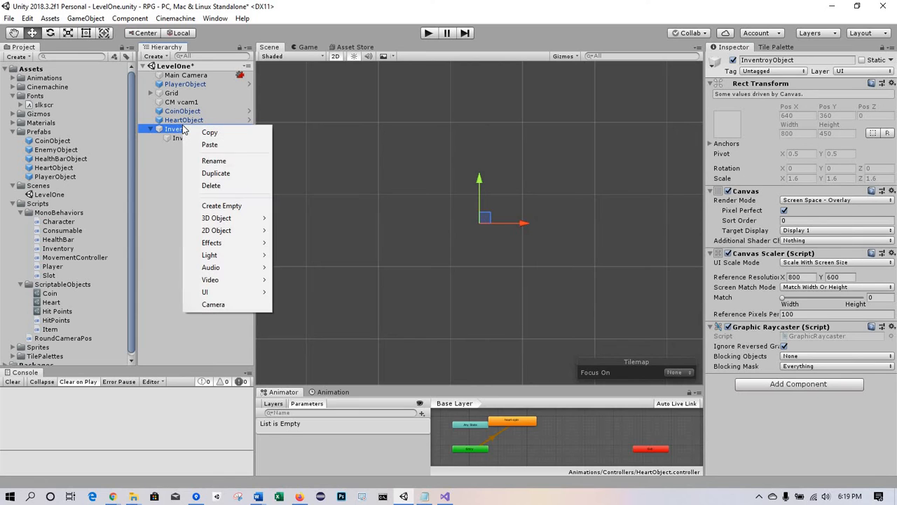
pyautogui.click(225, 204)
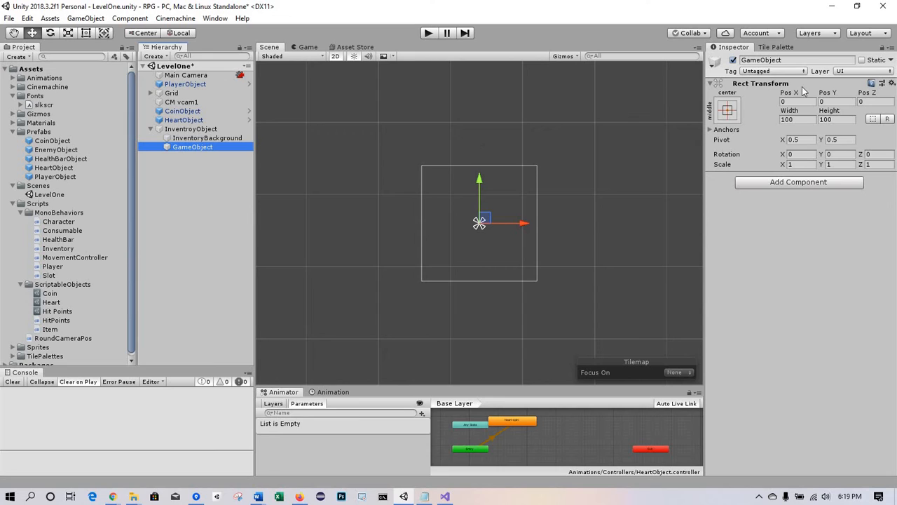
pyautogui.click(764, 60)
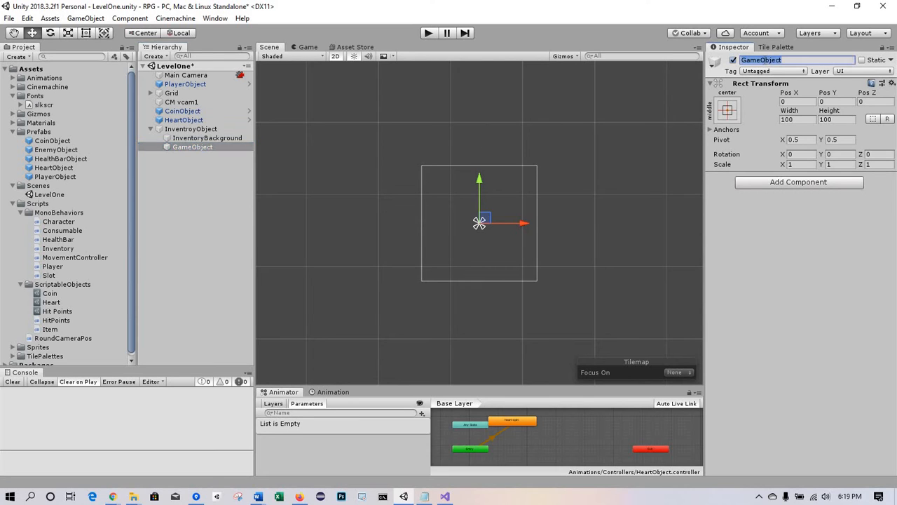
pyautogui.write('Slot')
pyautogui.press('Return')
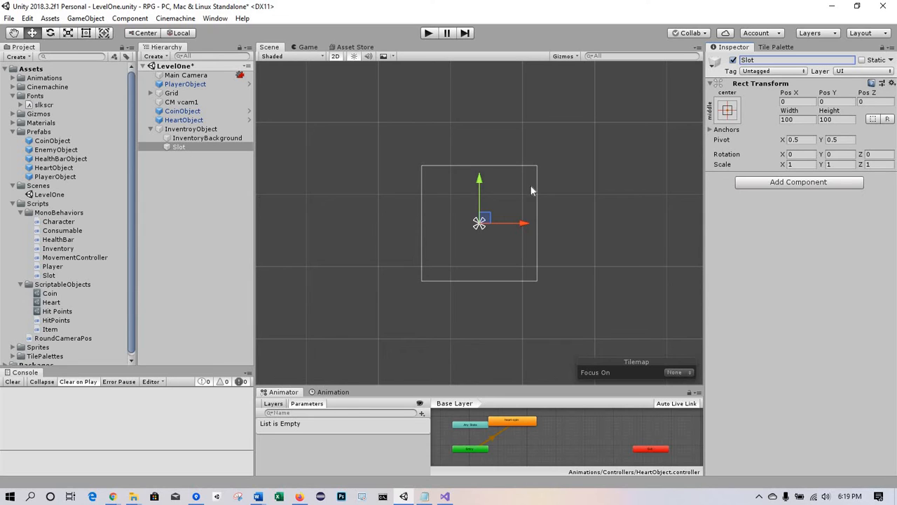
# Step: Set the Slot object's width and height to 80 in its Rect Transform
pyautogui.click(788, 120)
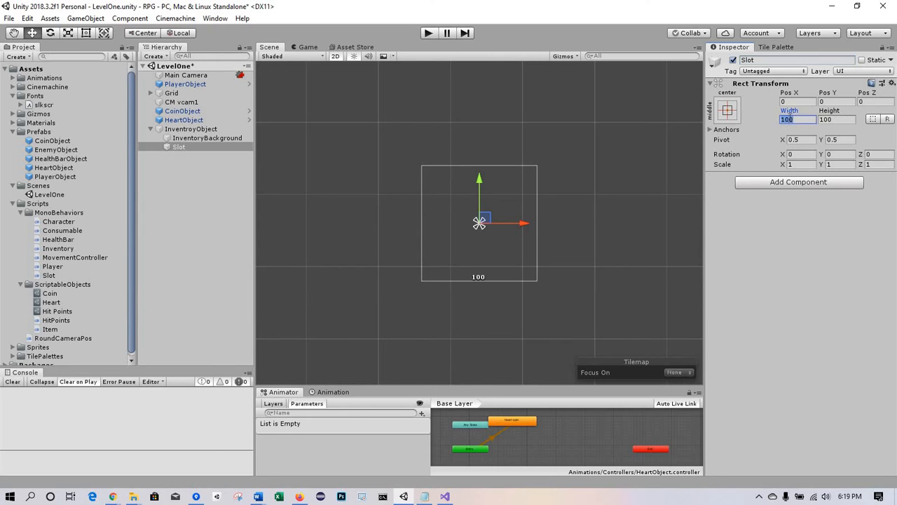
pyautogui.write('80')
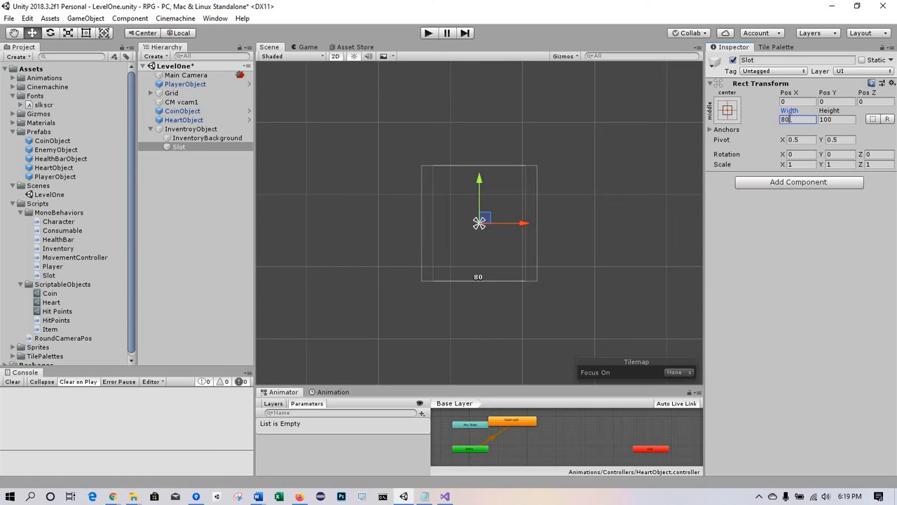
pyautogui.press('Tab')
pyautogui.write('80')
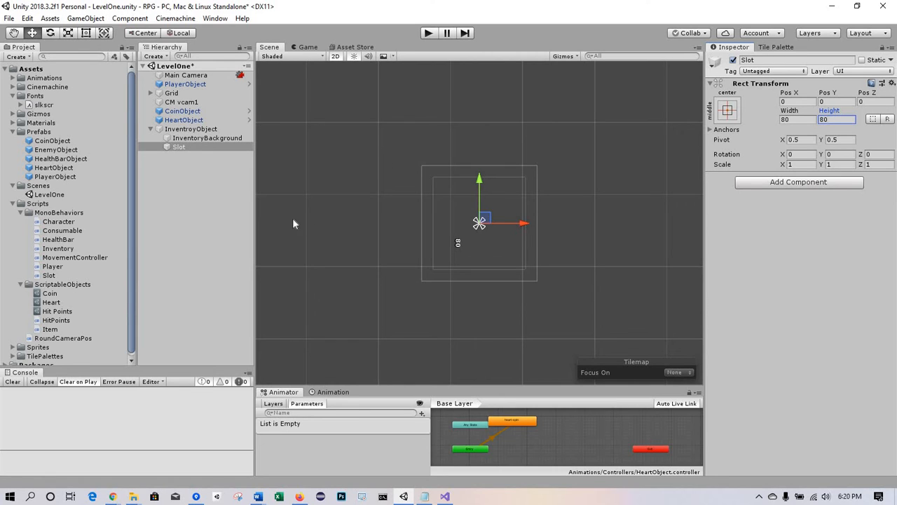
# Step: Add a UI Image as a child of Slot and name it Background
pyautogui.click(179, 148)
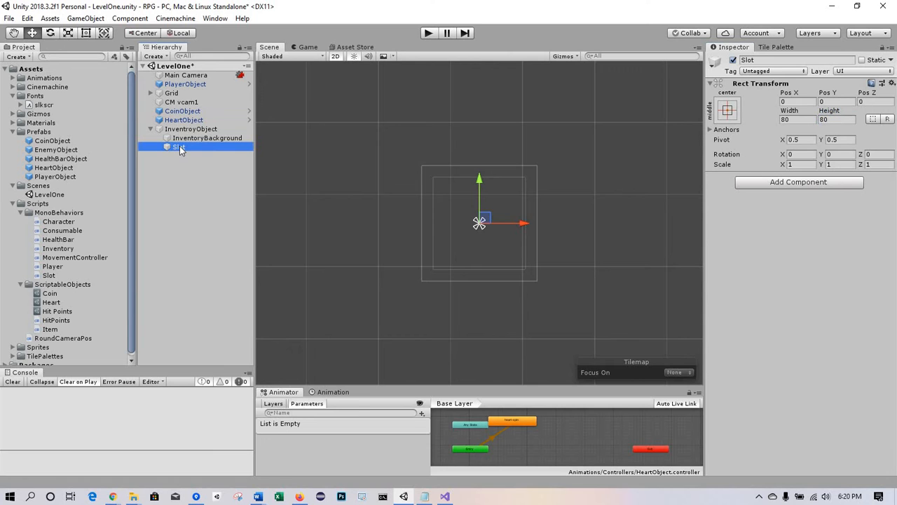
pyautogui.rightClick(179, 148)
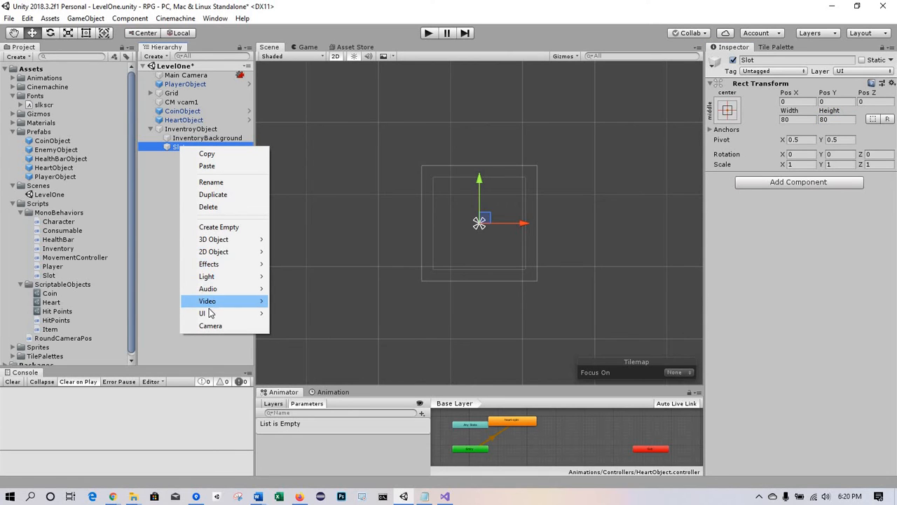
pyautogui.moveTo(209, 315)
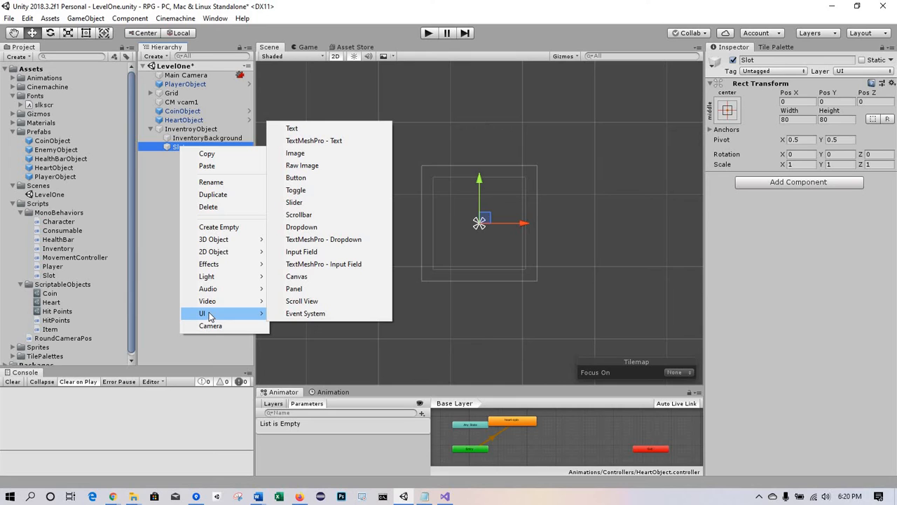
pyautogui.click(297, 154)
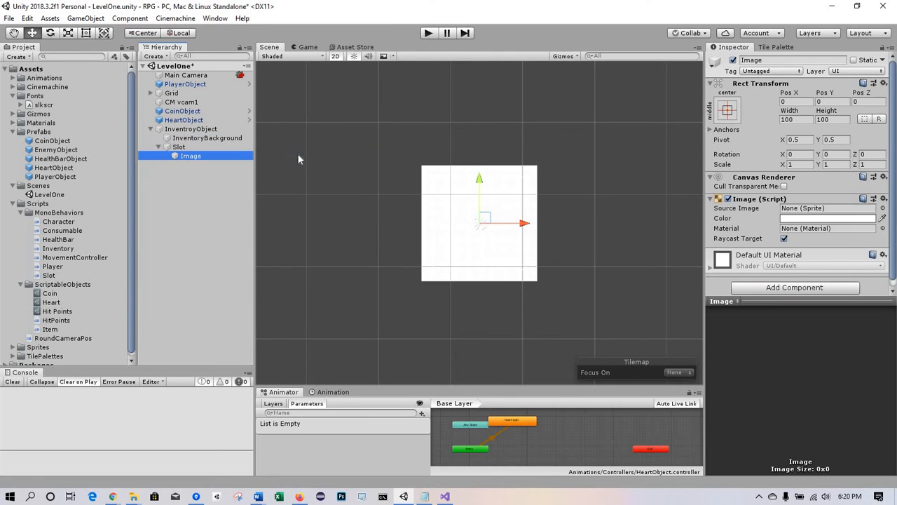
pyautogui.click(754, 60)
pyautogui.write('Ba')
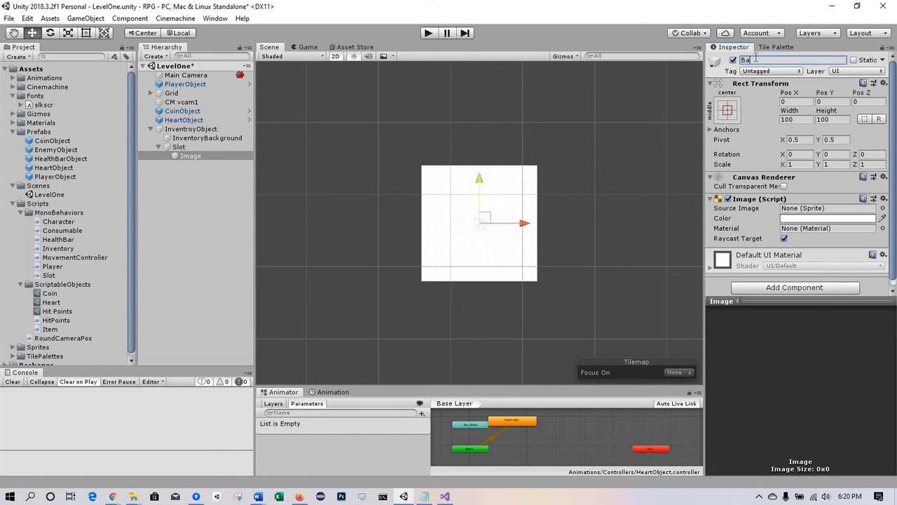
pyautogui.write('ckground')
pyautogui.press('Return')
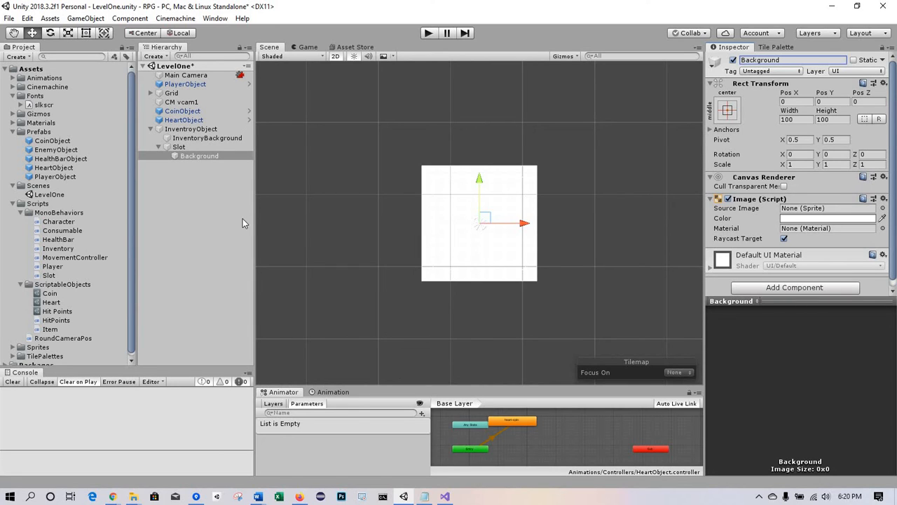
# Step: Add a second UI Image as a child of Slot and name it ItemImage
pyautogui.click(178, 148)
pyautogui.rightClick(177, 148)
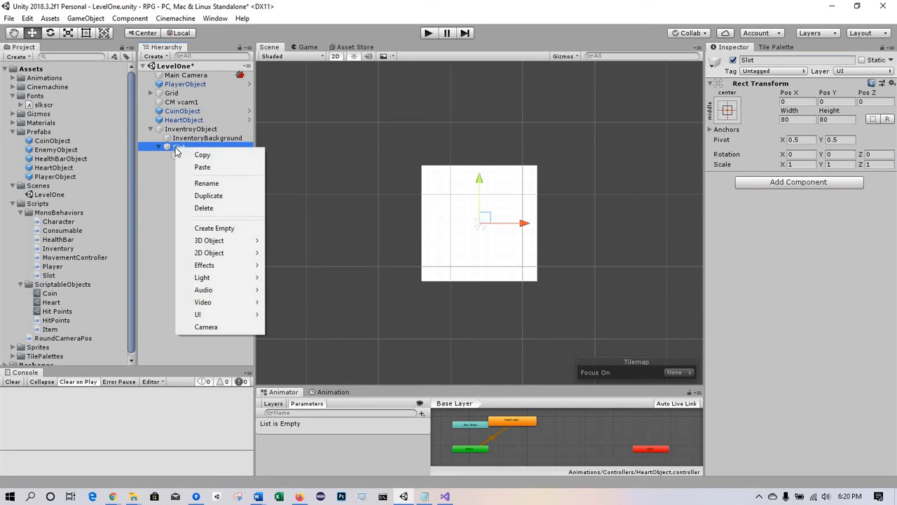
pyautogui.moveTo(201, 316)
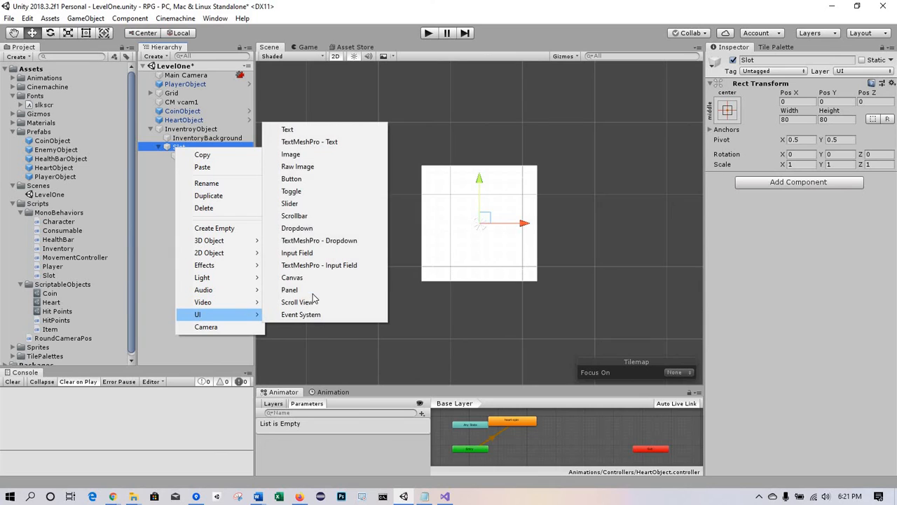
pyautogui.click(296, 155)
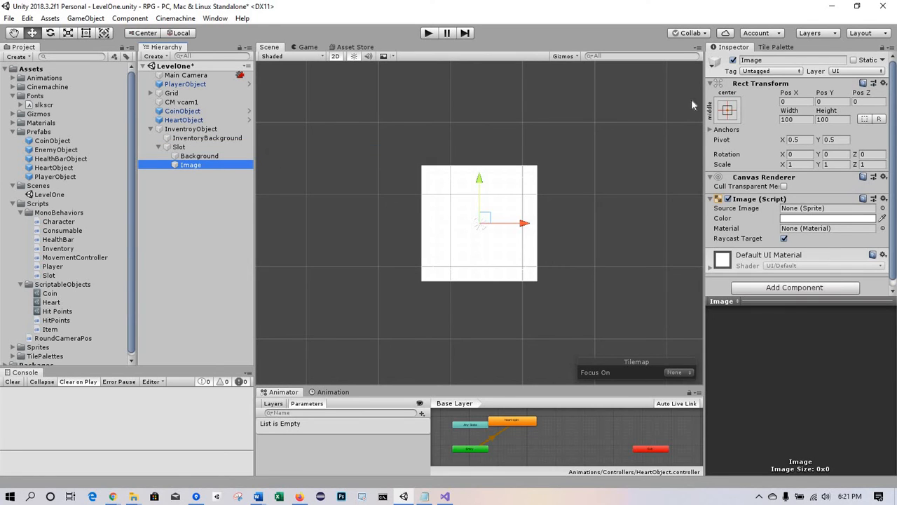
pyautogui.click(747, 59)
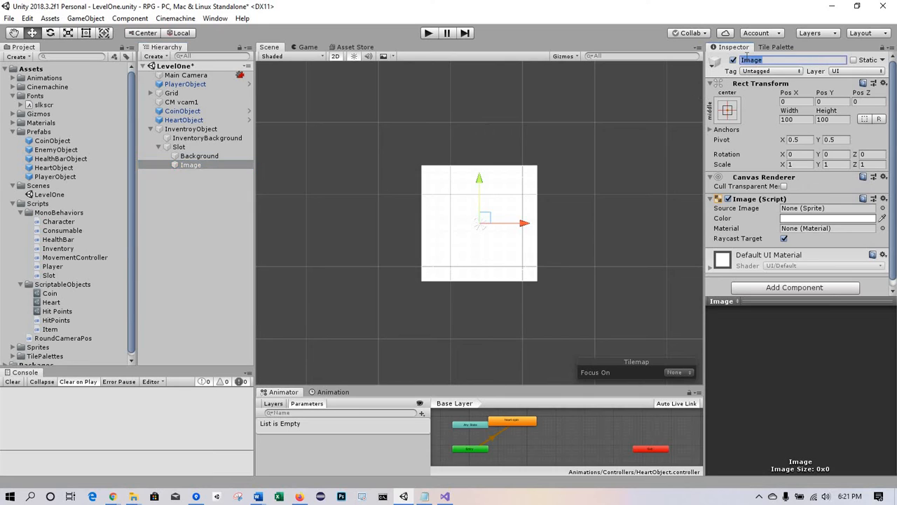
pyautogui.write('Item1Image')
pyautogui.press('Return')
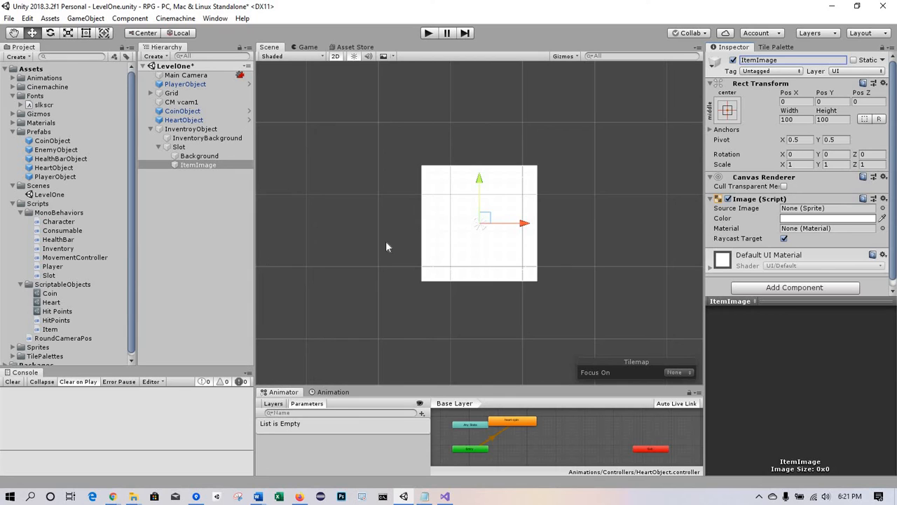
# Step: Add a UI Image as a child of Slot's Background object and name it Tray
pyautogui.click(187, 157)
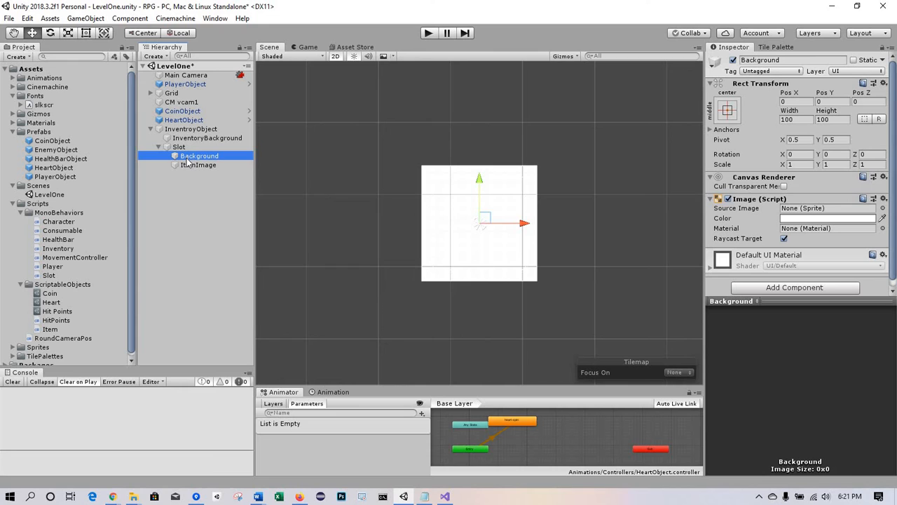
pyautogui.rightClick(188, 161)
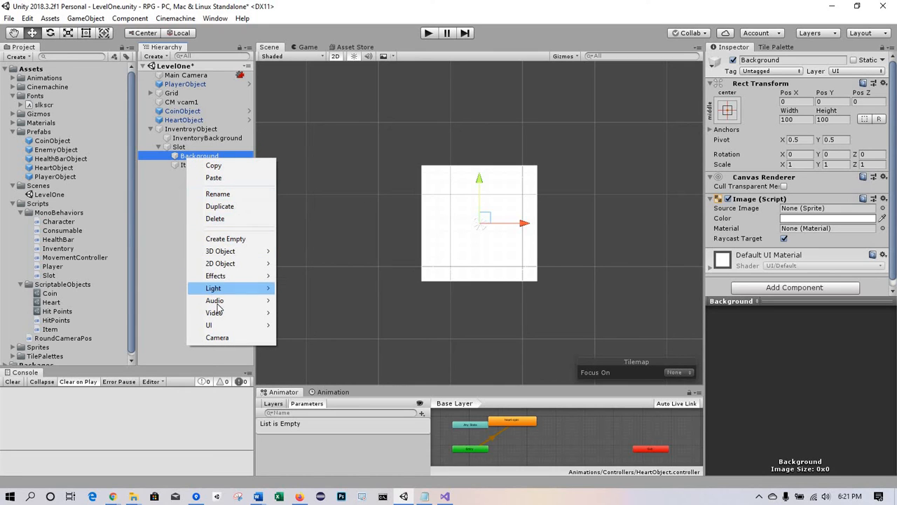
pyautogui.moveTo(218, 325)
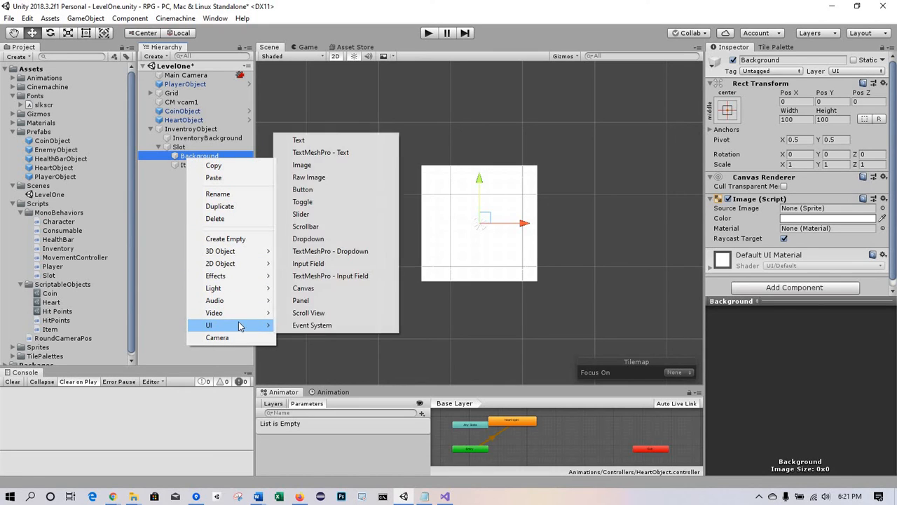
pyautogui.click(319, 165)
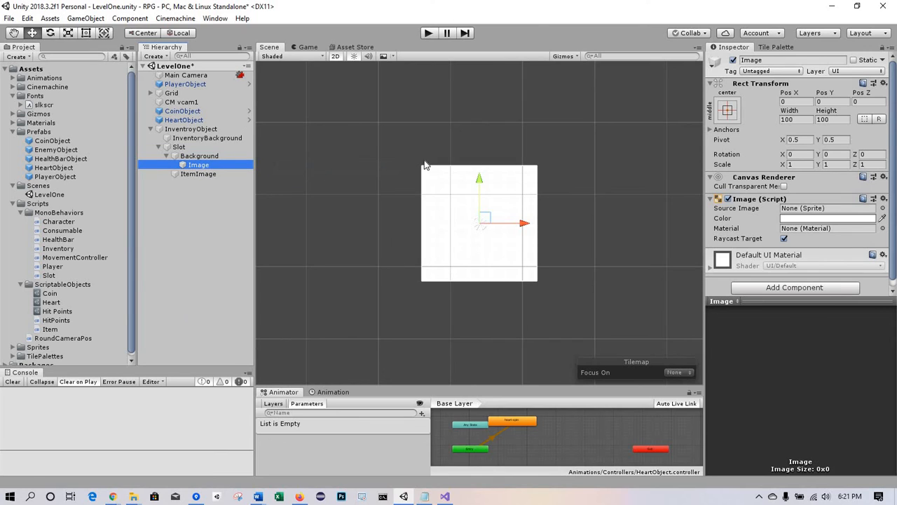
pyautogui.click(745, 60)
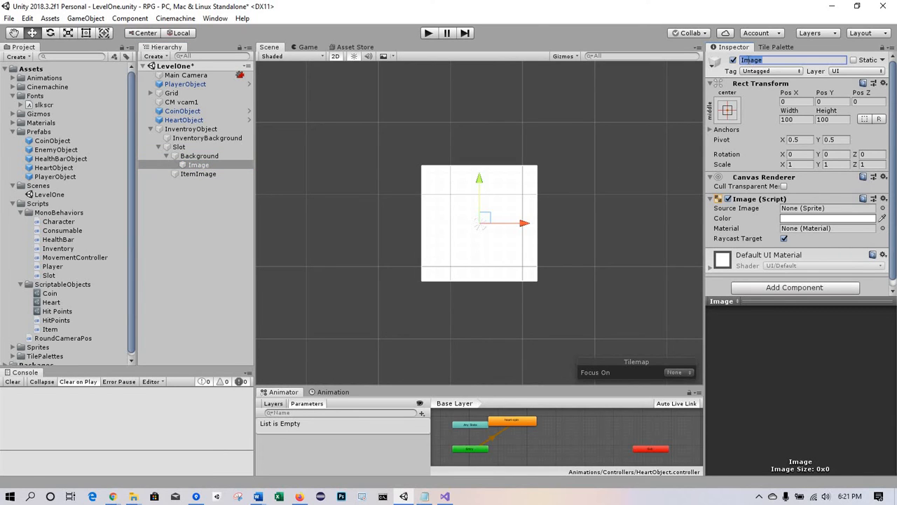
pyautogui.write('Tray')
pyautogui.press('Return')
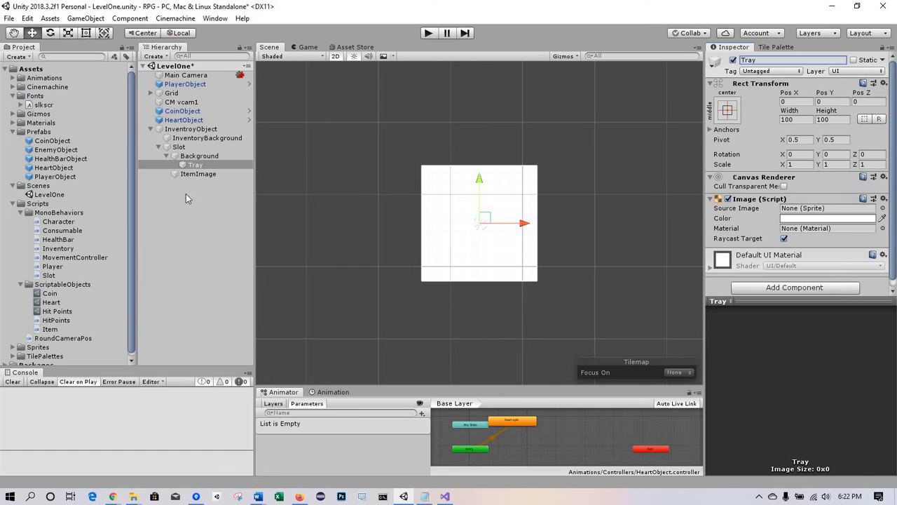
# Step: Add a UI Text element as a child of Tray and name it QtyText
pyautogui.click(196, 166)
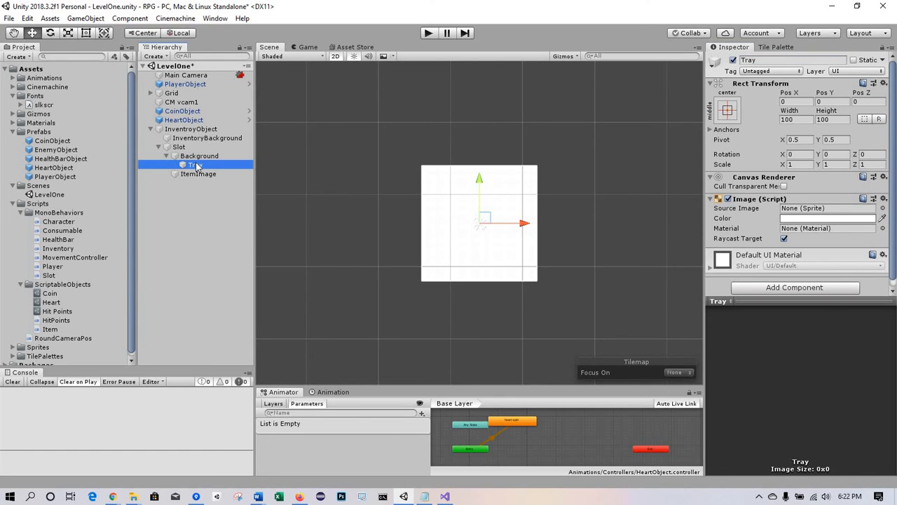
pyautogui.rightClick(195, 165)
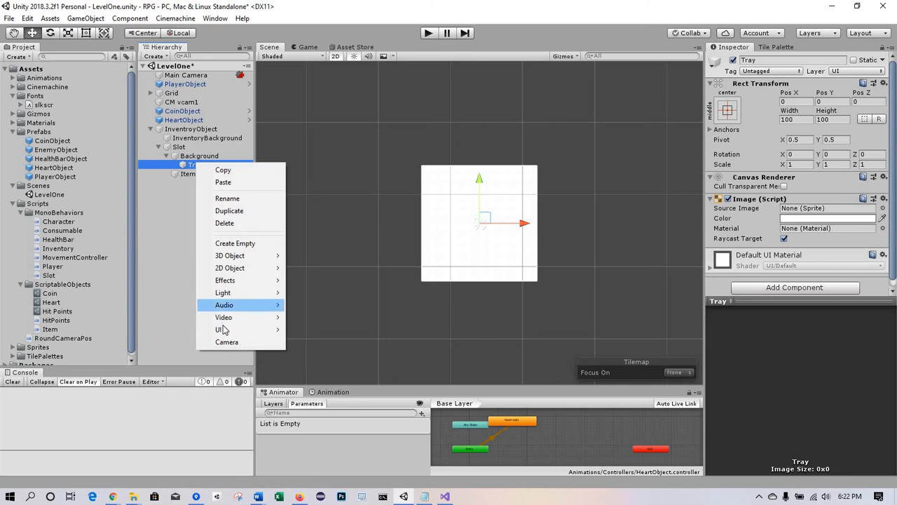
pyautogui.moveTo(225, 331)
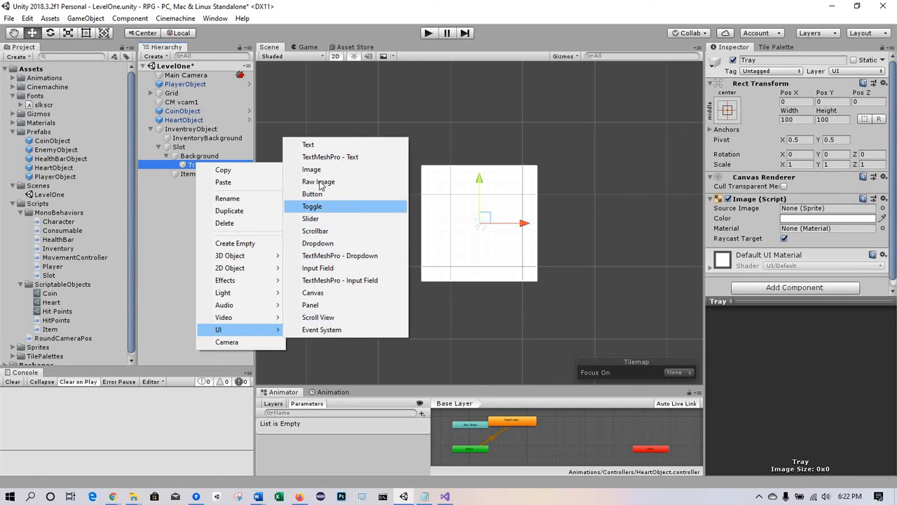
pyautogui.click(309, 145)
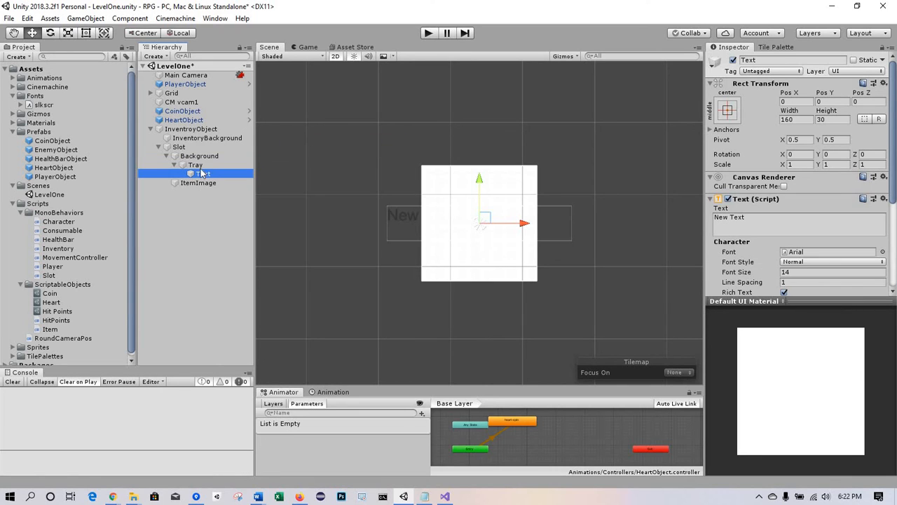
pyautogui.click(777, 60)
pyautogui.press('Left')
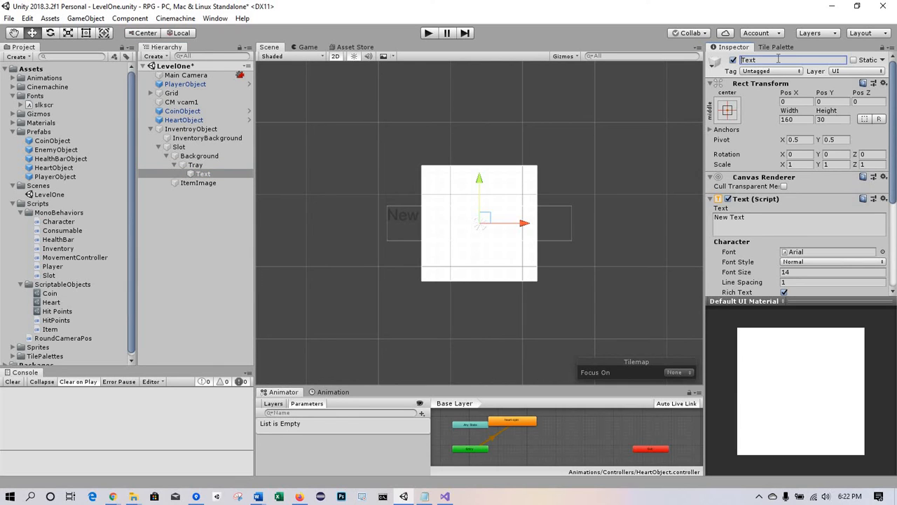
pyautogui.write('Q')
pyautogui.write('ty')
pyautogui.press('Return')
# Step: Create a new folder named Inventory inside the project's Sprites folder
pyautogui.click(12, 133)
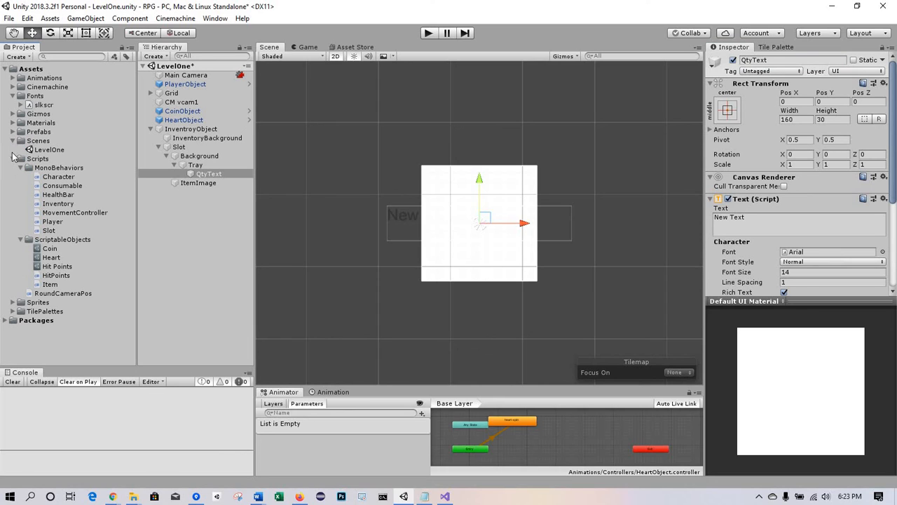
pyautogui.click(12, 159)
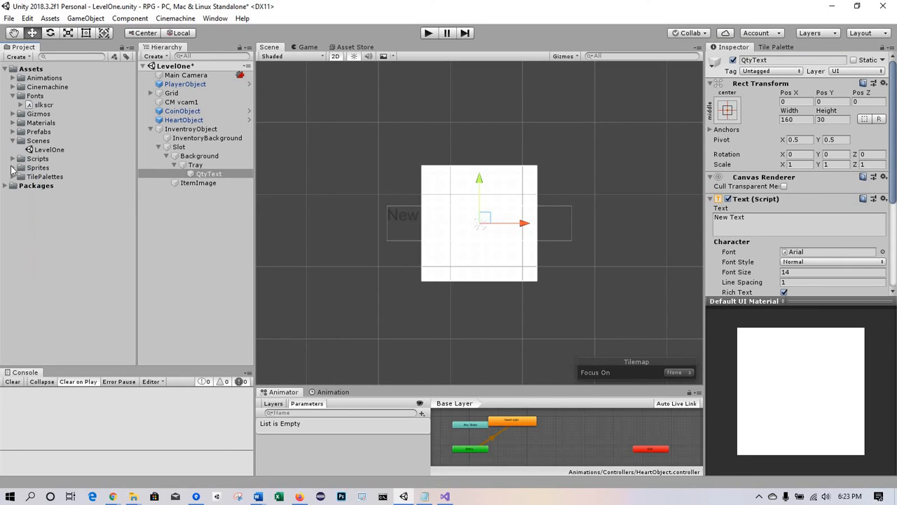
pyautogui.click(11, 168)
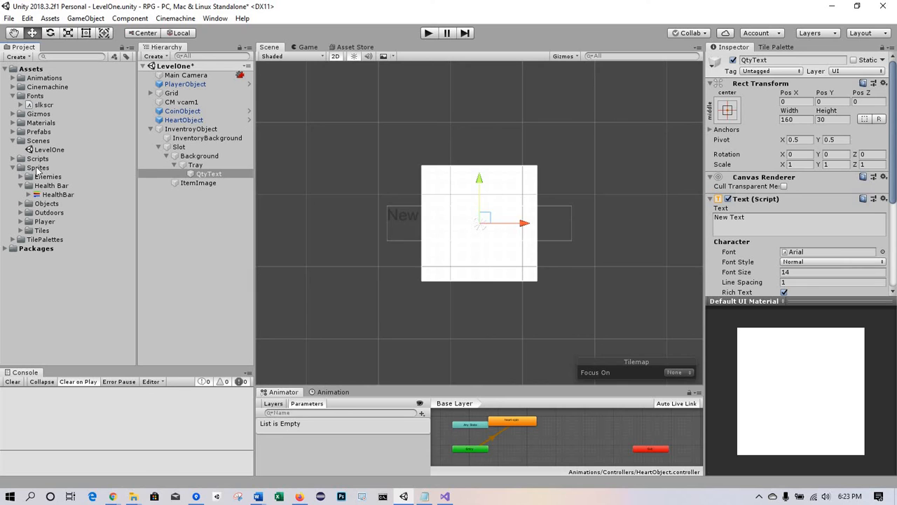
pyautogui.click(38, 169)
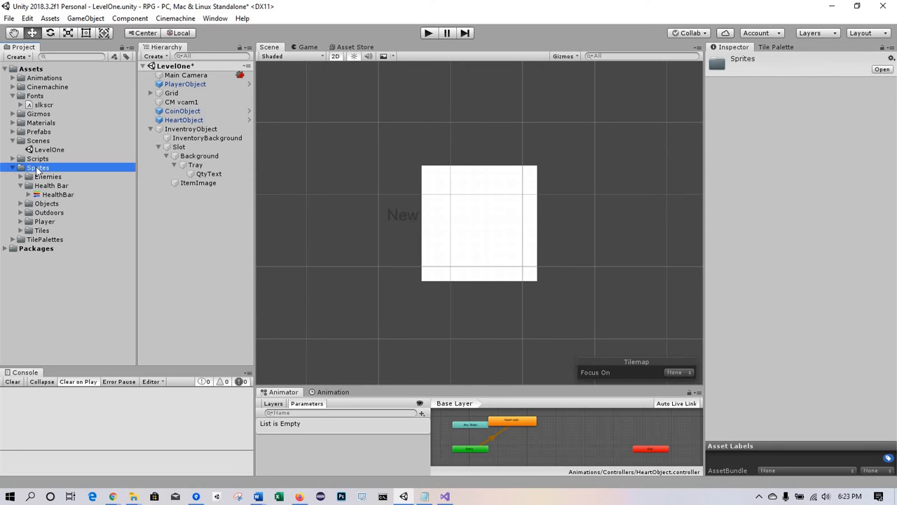
pyautogui.rightClick(38, 170)
pyautogui.moveTo(68, 175)
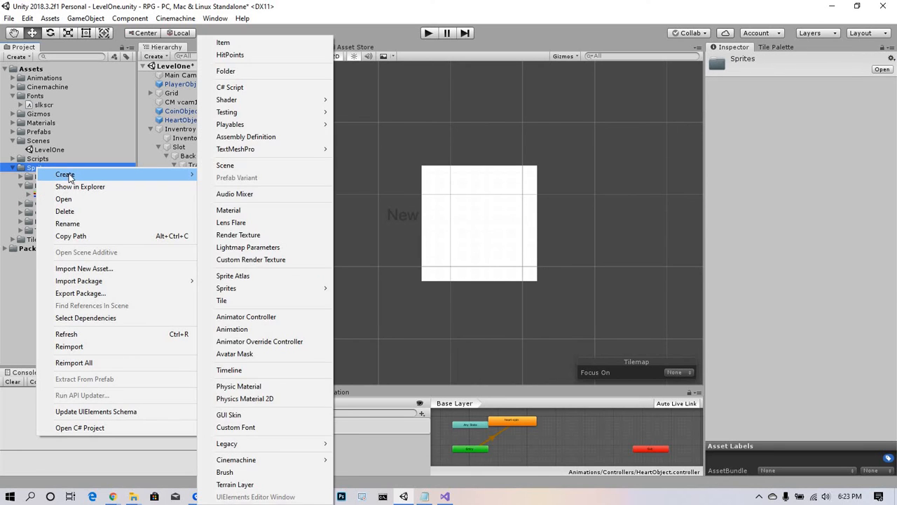
pyautogui.click(225, 71)
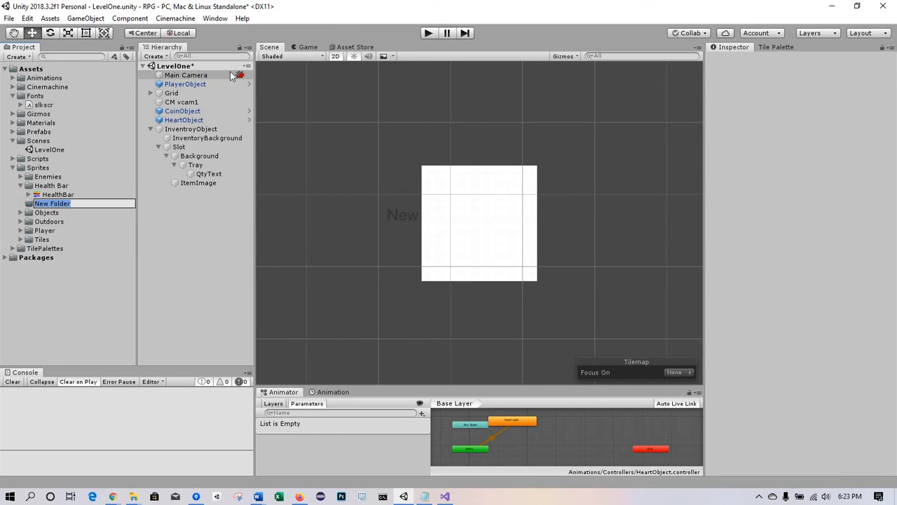
pyautogui.write('Inventro')
pyautogui.press('BackSpace')
pyautogui.press('BackSpace')
pyautogui.write('ory')
pyautogui.press('Return')
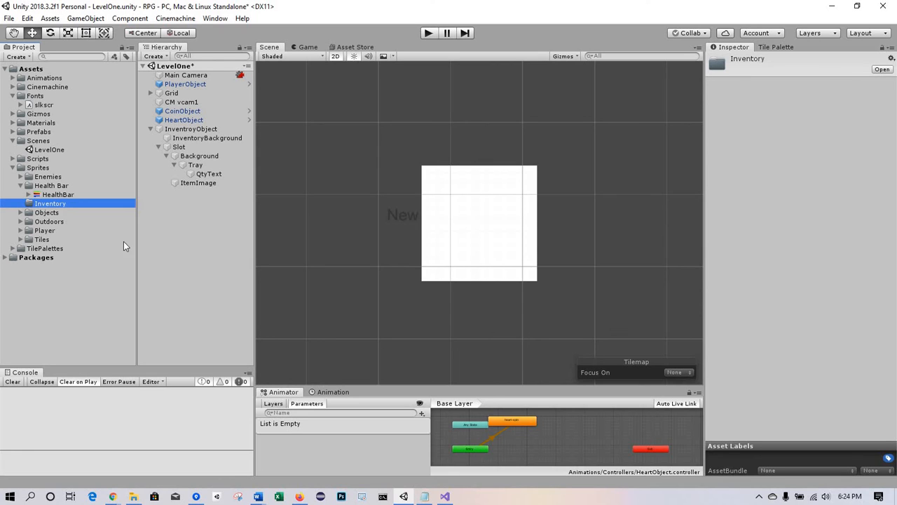
# Step: Import the InventorySlot image from File Explorer's Chapter 6 Spritesheets folder into the project's Sprites/Inventory folder
pyautogui.click(133, 496)
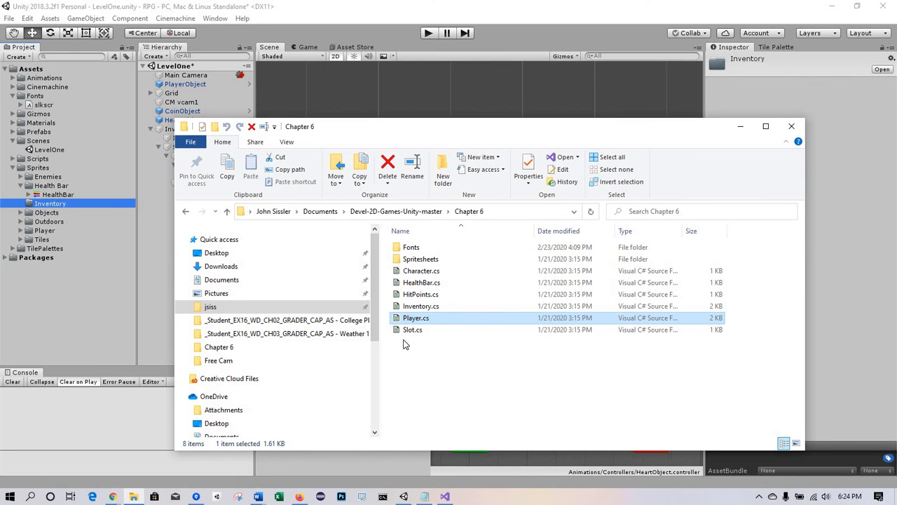
pyautogui.doubleClick(421, 259)
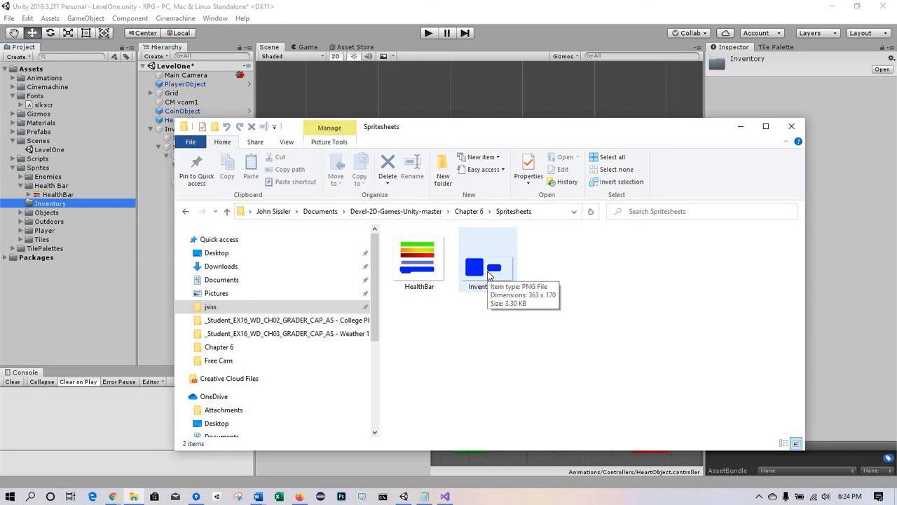
pyautogui.moveTo(488, 275); pyautogui.dragTo(58, 203)
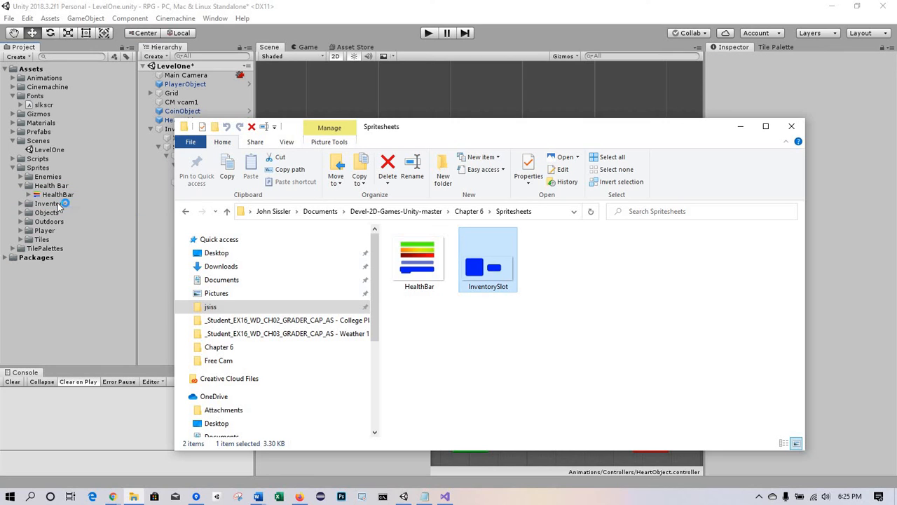
pyautogui.click(21, 203)
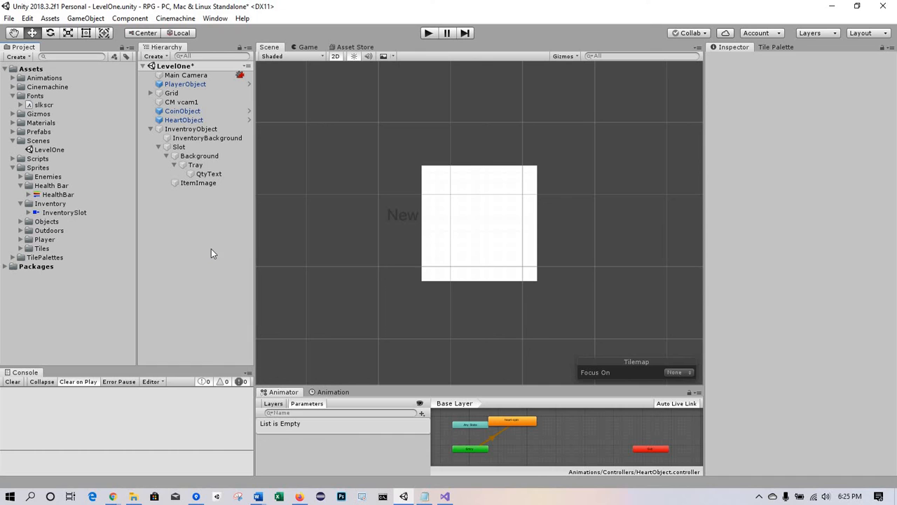
# Step: Set InventorySlot's Sprite Mode to Multiple, Filter Mode to Point (no filter) and Compression to None, and apply these settings on opening the Sprite Editor
pyautogui.click(65, 213)
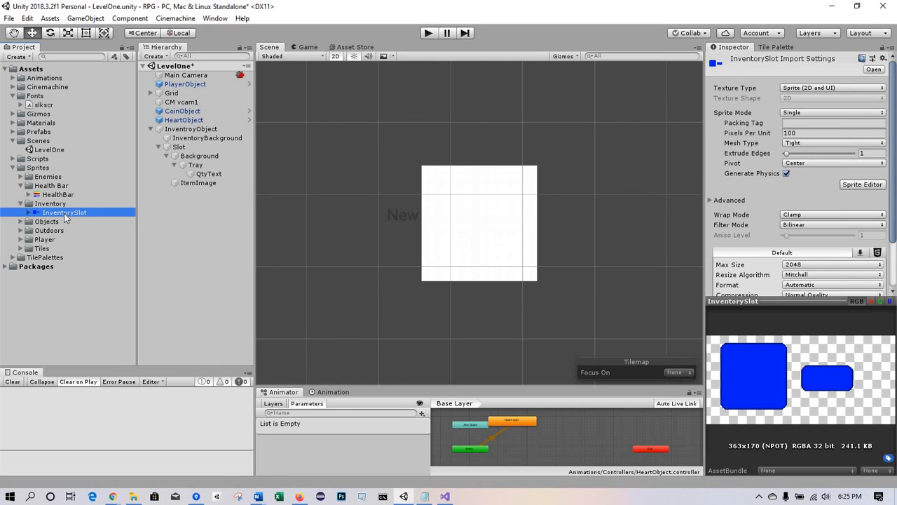
pyautogui.click(804, 115)
pyautogui.click(811, 137)
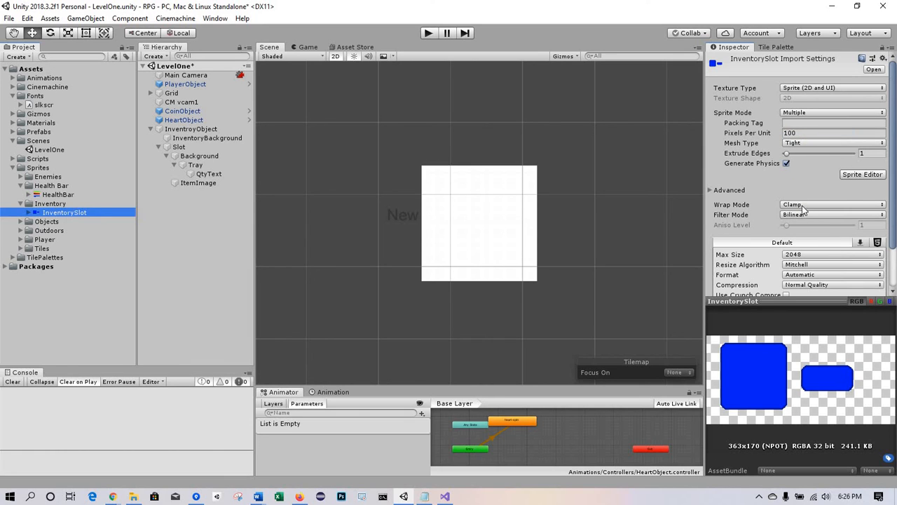
pyautogui.click(808, 215)
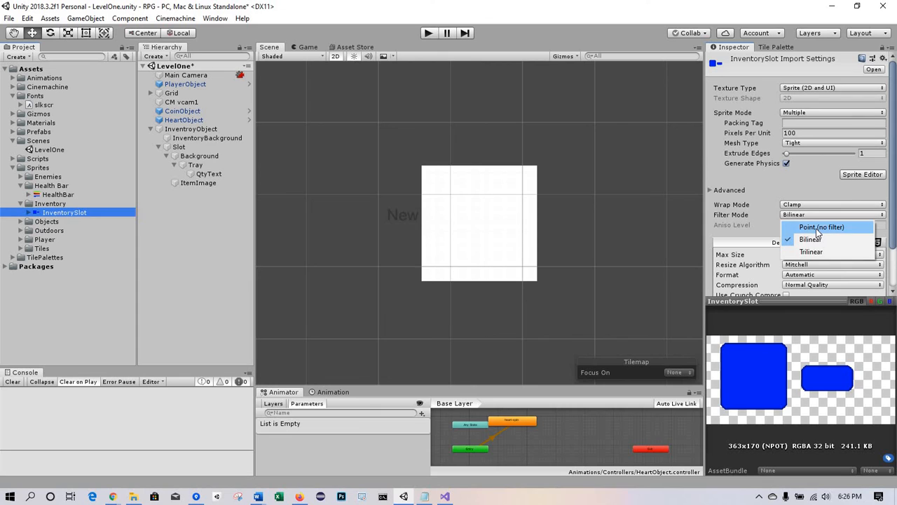
pyautogui.click(816, 228)
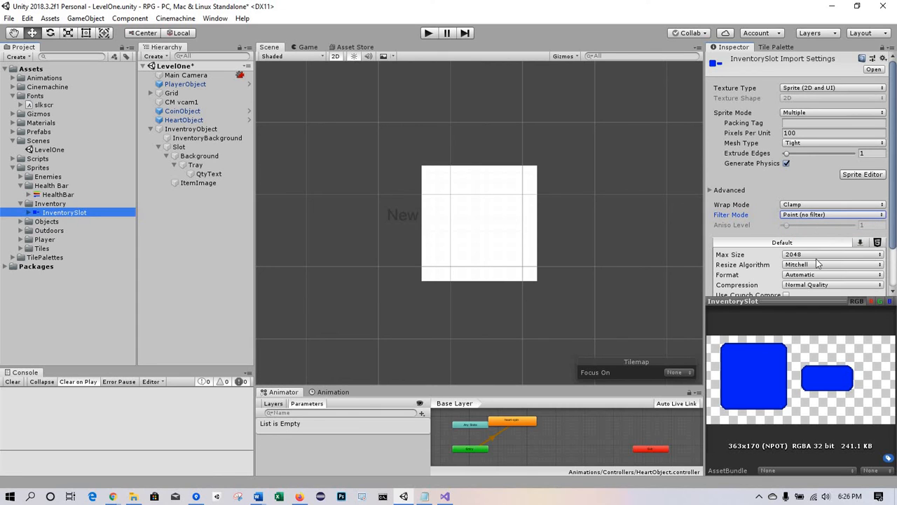
pyautogui.click(824, 286)
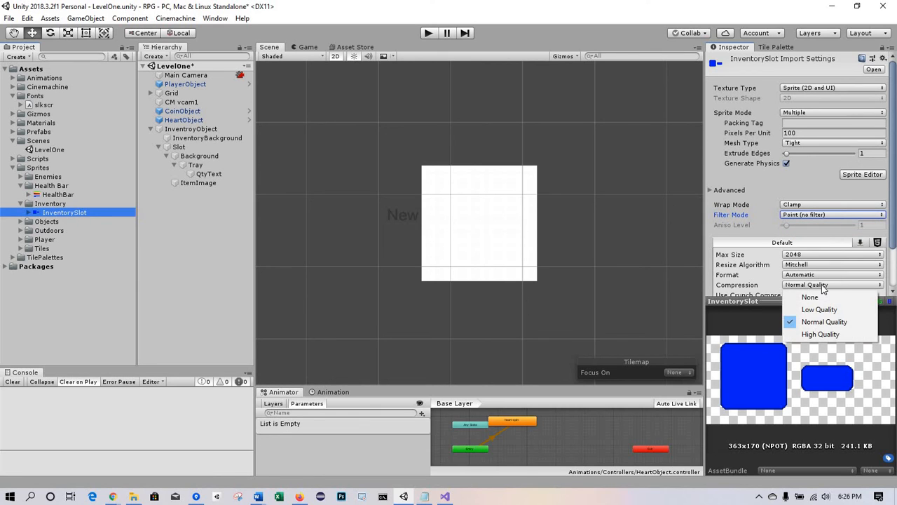
pyautogui.click(822, 297)
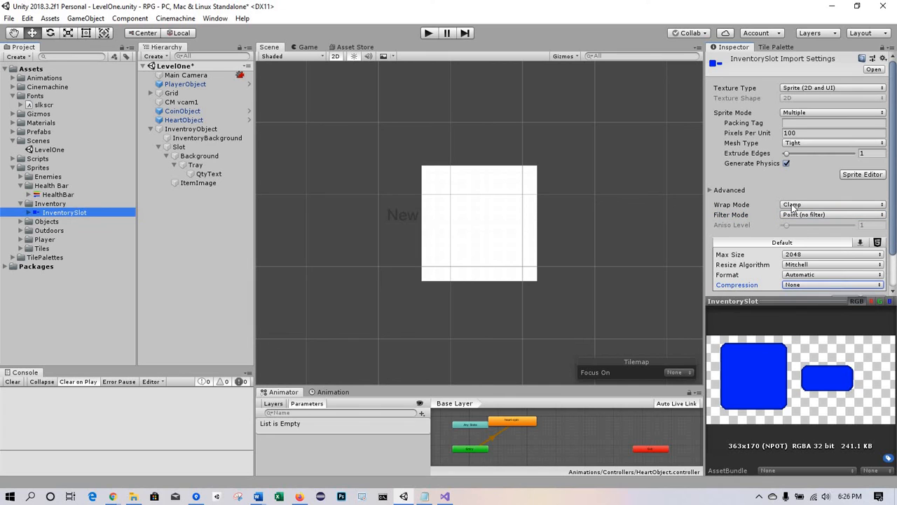
pyautogui.click(862, 175)
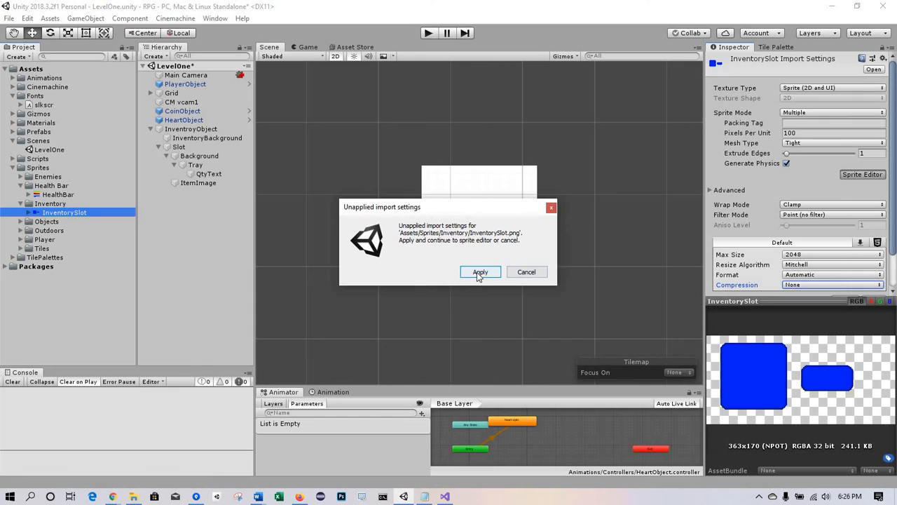
pyautogui.click(479, 272)
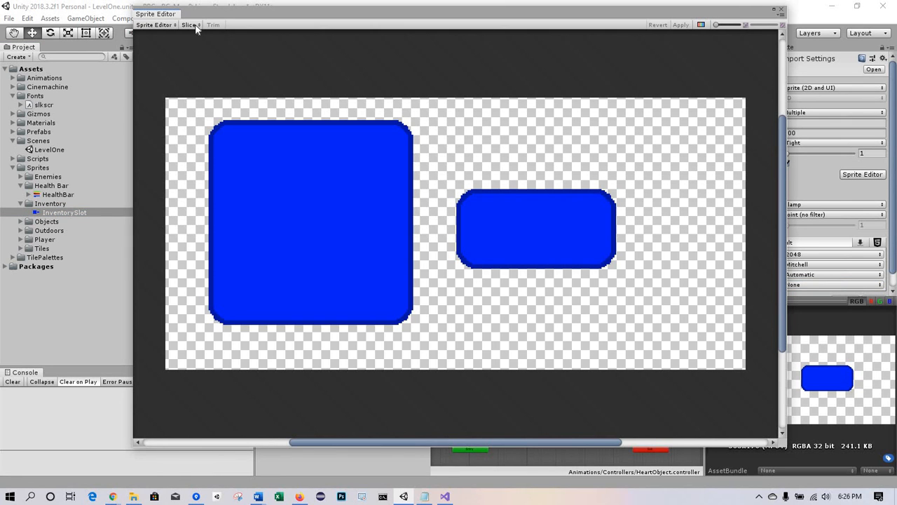
# Step: Slice the InventorySlot sheet with Type Automatic, Pivot Center and Method Delete Existing, and check the square and rectangular slices
pyautogui.click(190, 25)
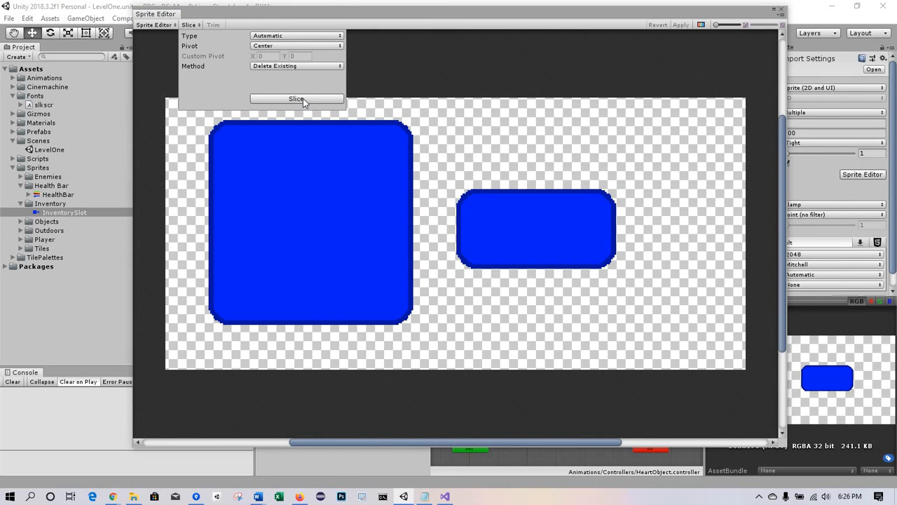
pyautogui.click(298, 99)
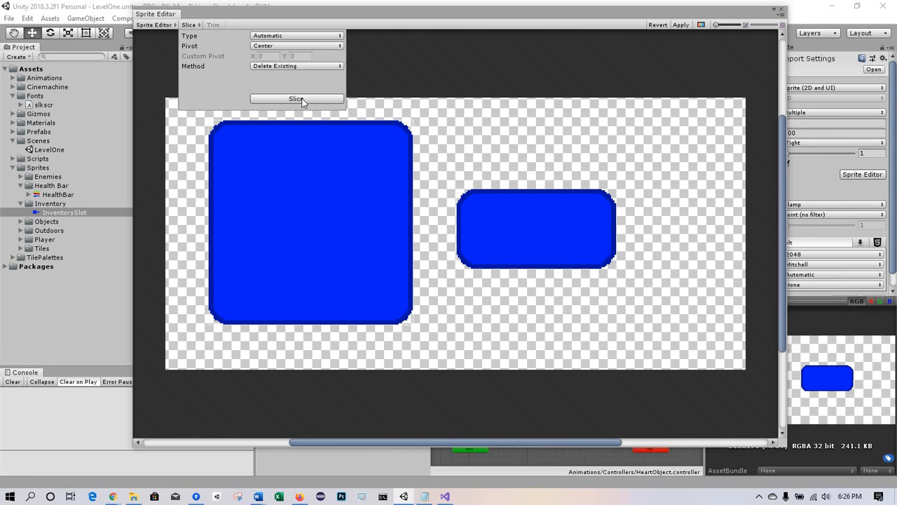
pyautogui.click(314, 205)
pyautogui.click(316, 210)
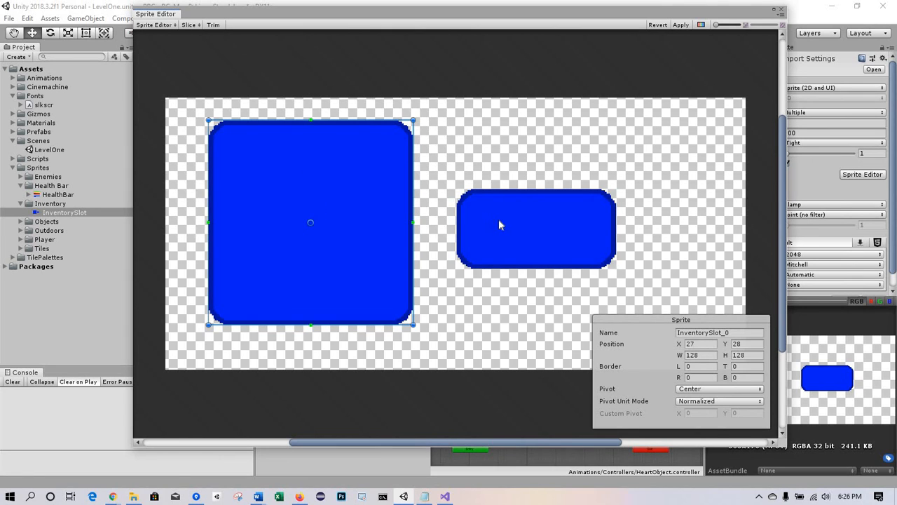
pyautogui.click(500, 225)
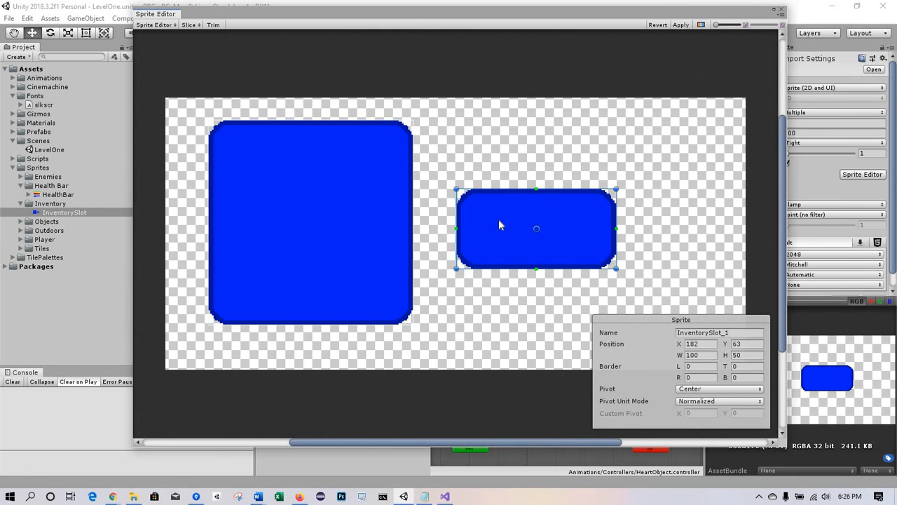
# Step: Apply the InventorySlot slicing, close the Sprite Editor and save the LevelOne scene
pyautogui.click(681, 26)
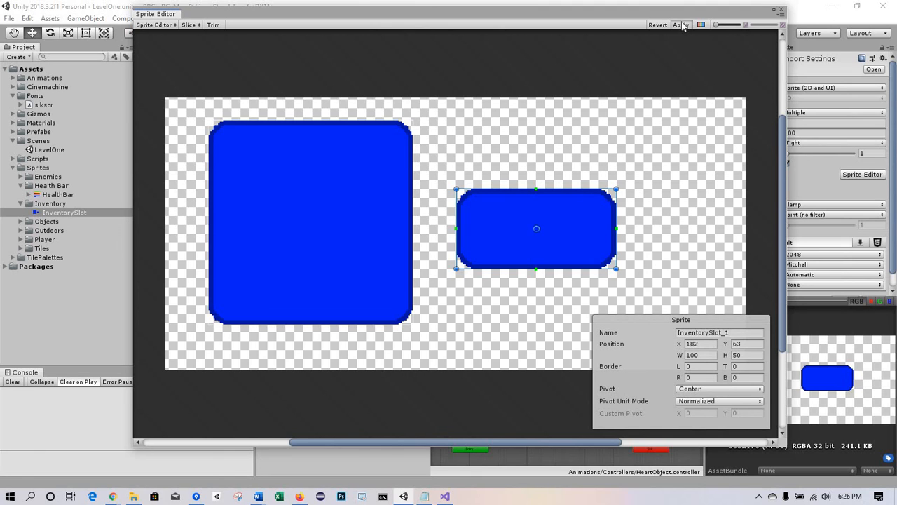
pyautogui.click(781, 10)
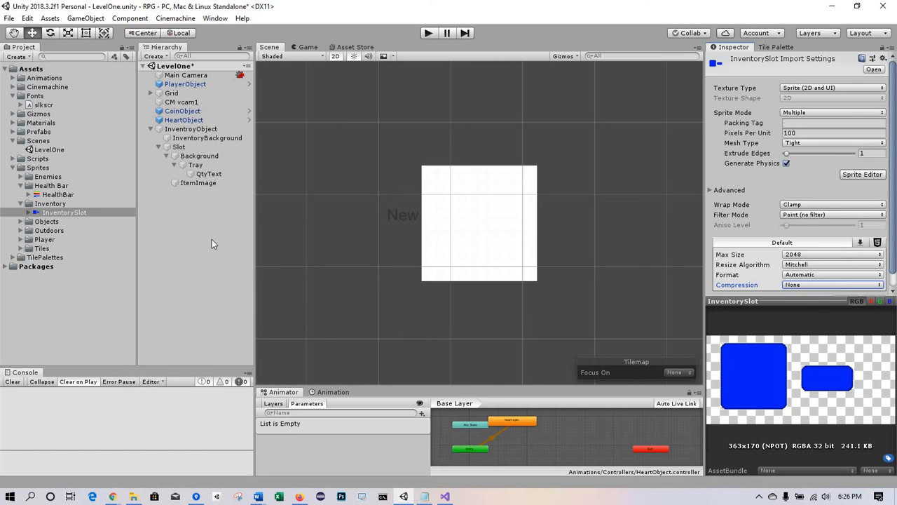
pyautogui.hotkey('ctrl', 's')
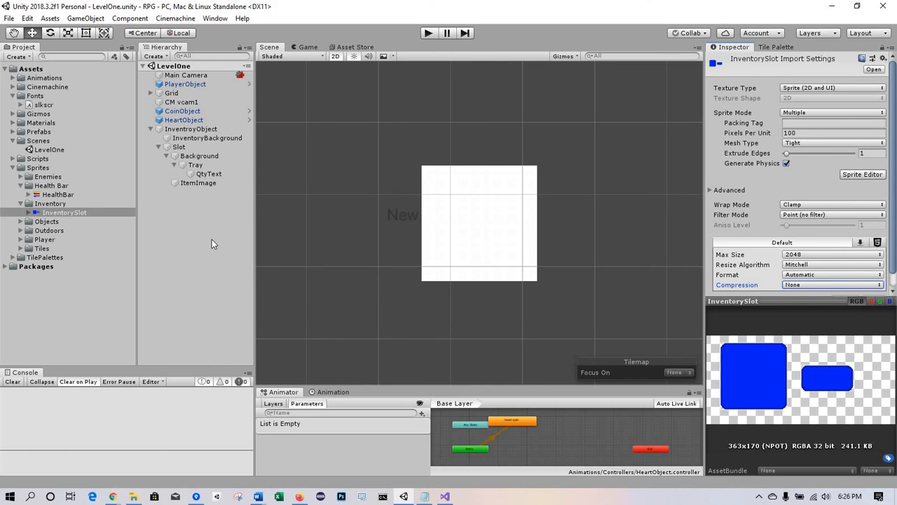